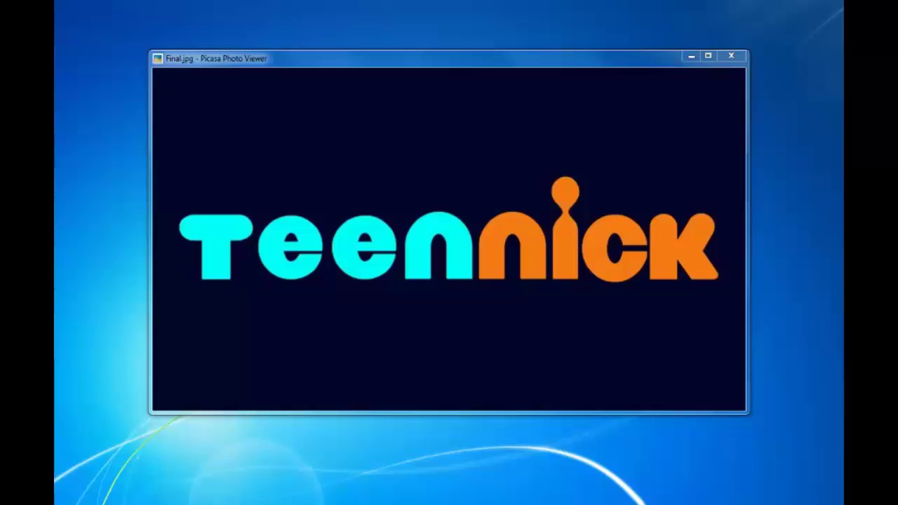
- Close the Picasa preview of the finished TeenNick logo, Final.jpg
click(730, 59)
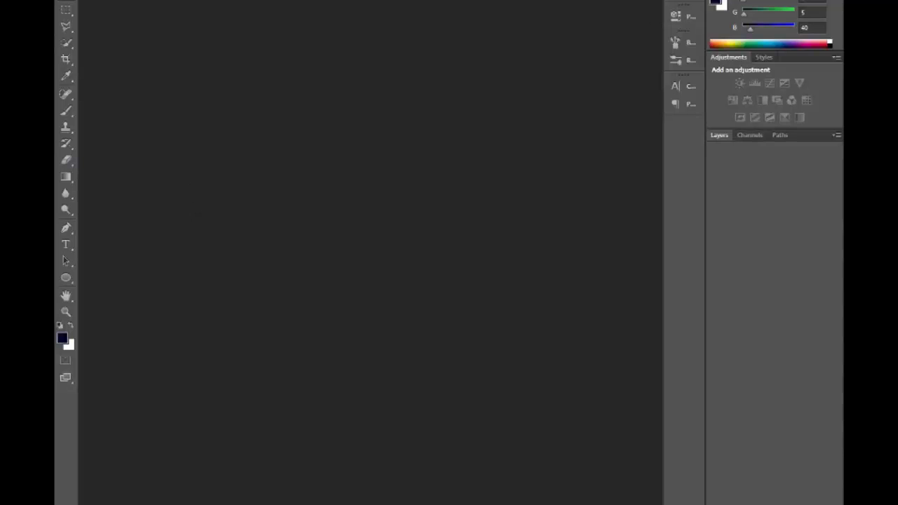
- Start a new Photoshop document and name it TeenNick
key(alt+f)
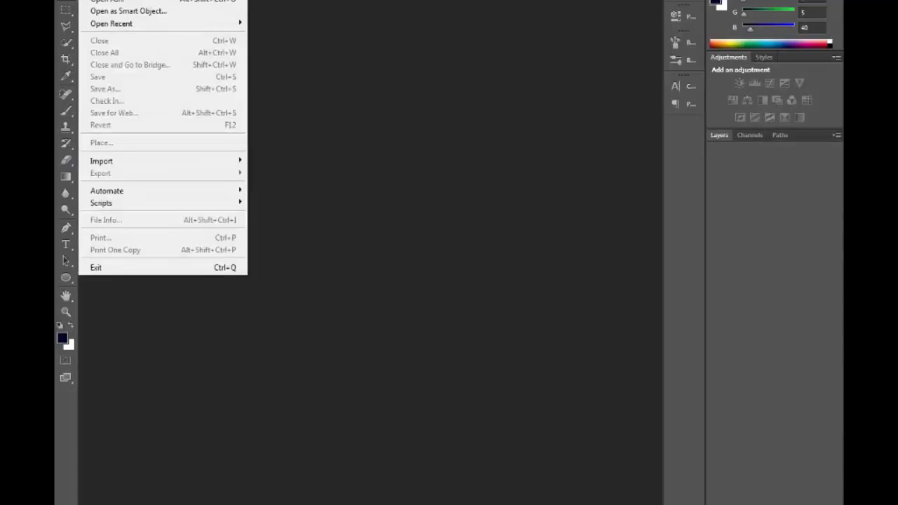
key(Escape)
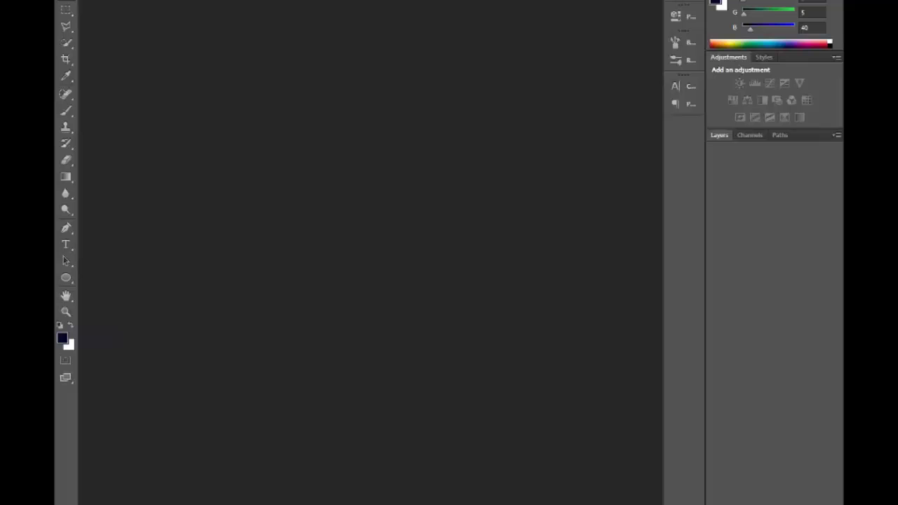
key(ctrl+n)
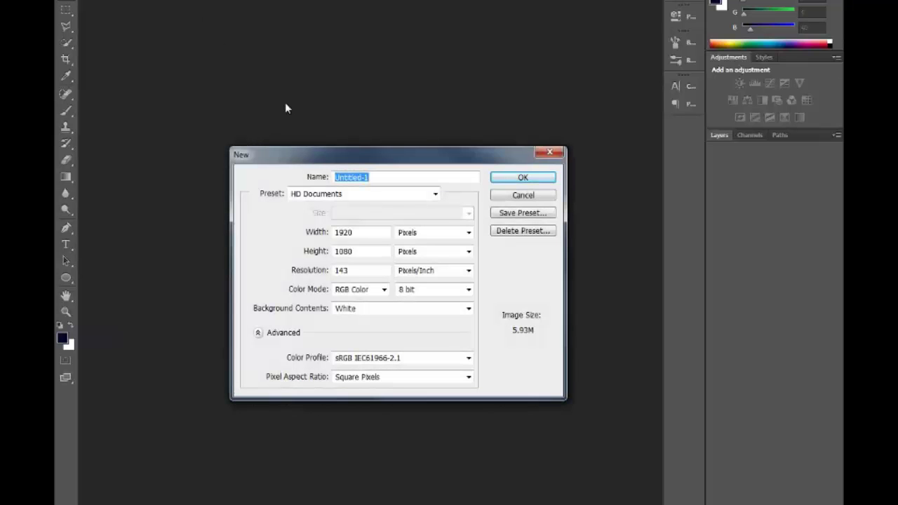
click(407, 174)
click(268, 193)
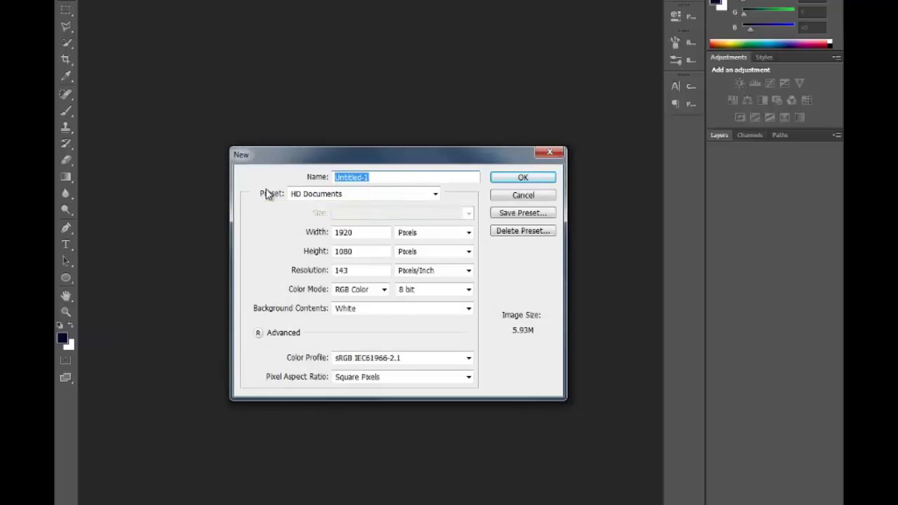
text(TeenNick)
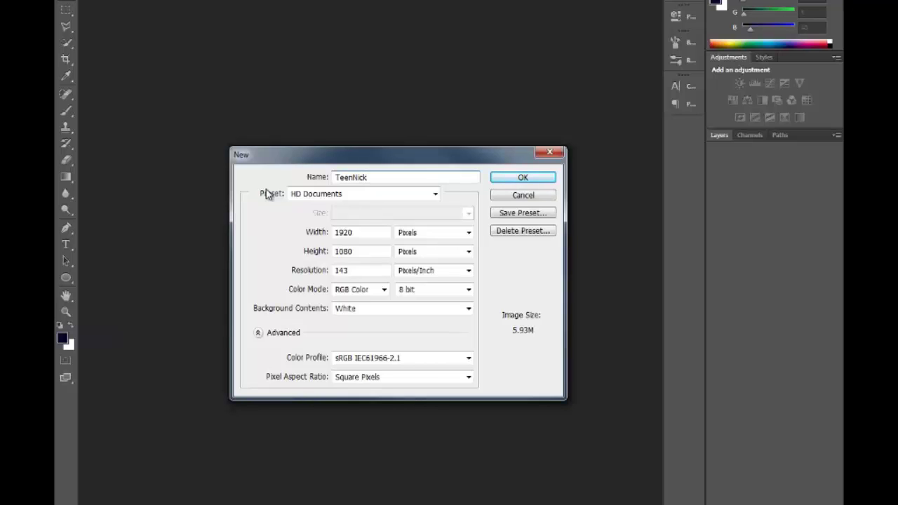
- Keep the 1920×1080 HD preset in RGB Color, set Background Contents to Background Color, and create it
click(327, 197)
click(328, 200)
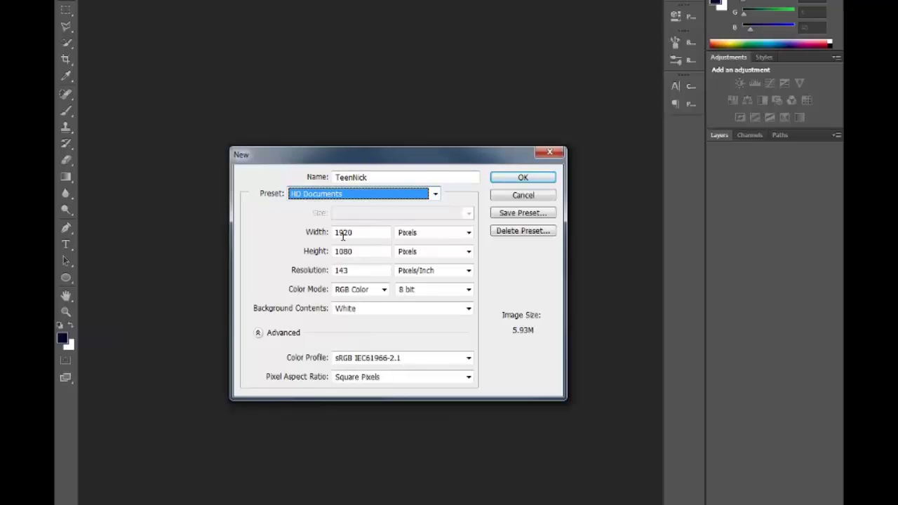
drag(367, 234, 322, 271)
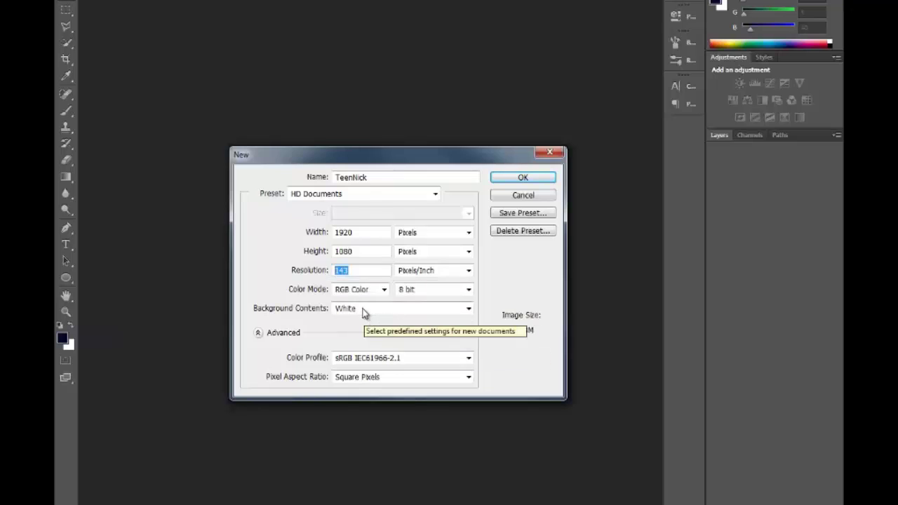
click(363, 290)
click(366, 295)
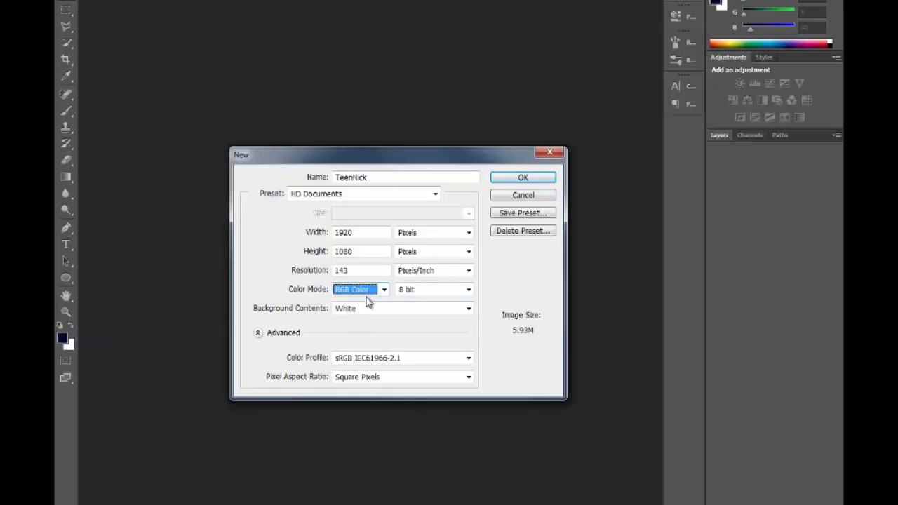
click(364, 310)
click(364, 313)
click(365, 311)
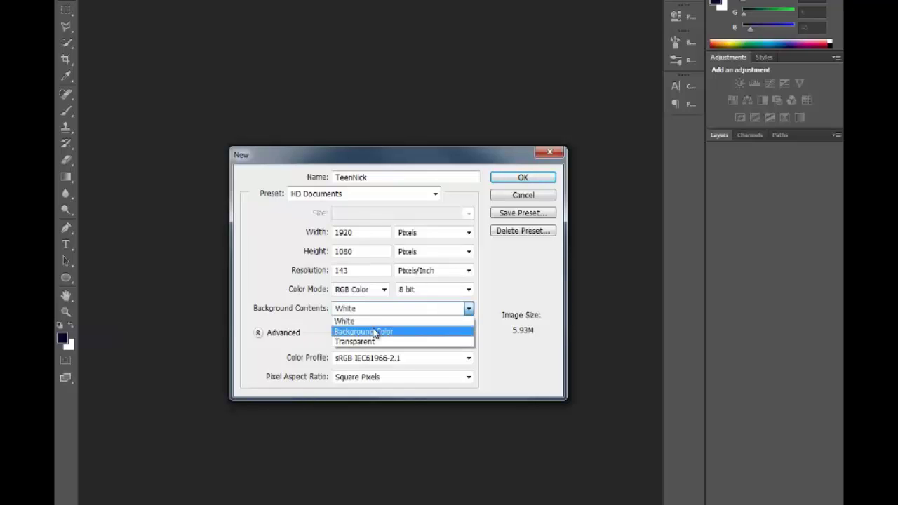
click(374, 332)
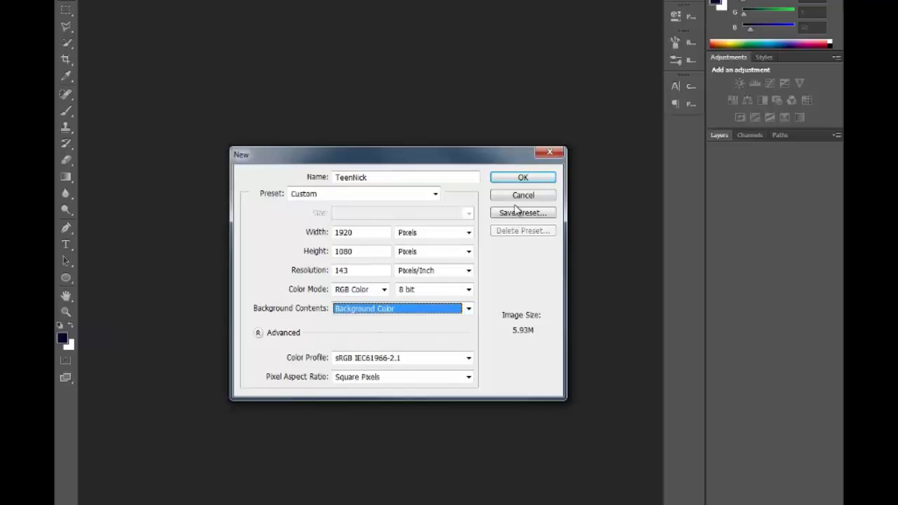
click(512, 182)
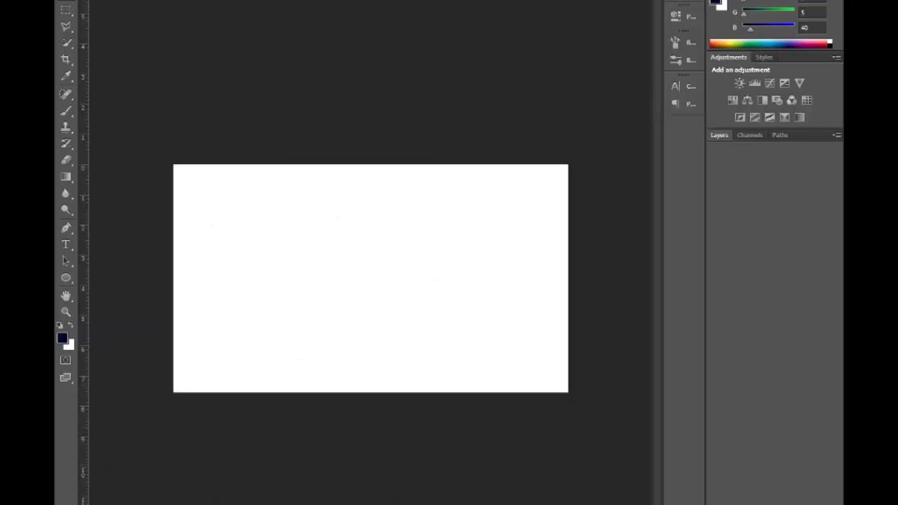
click(62, 342)
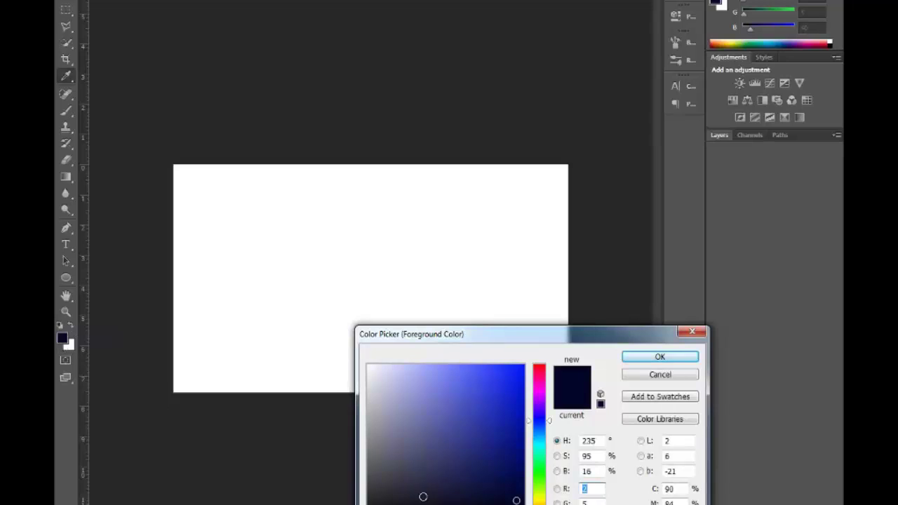
drag(421, 335, 368, 149)
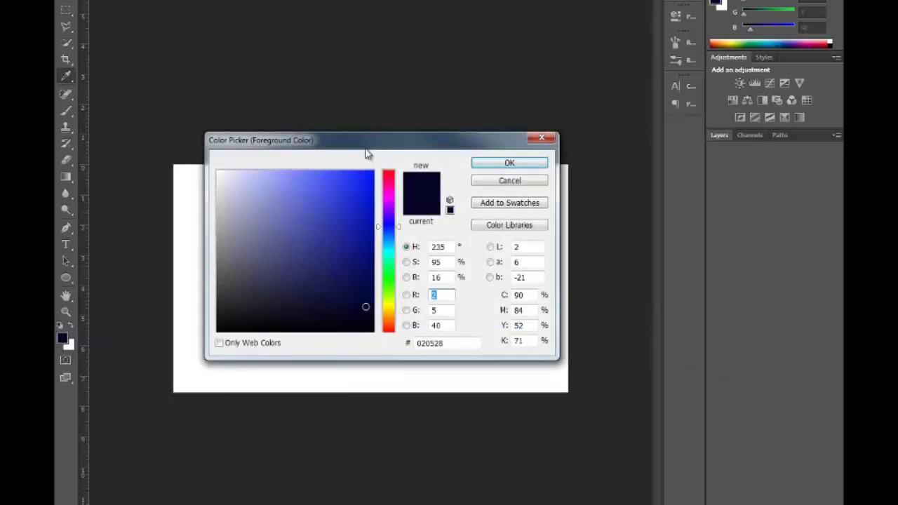
click(449, 343)
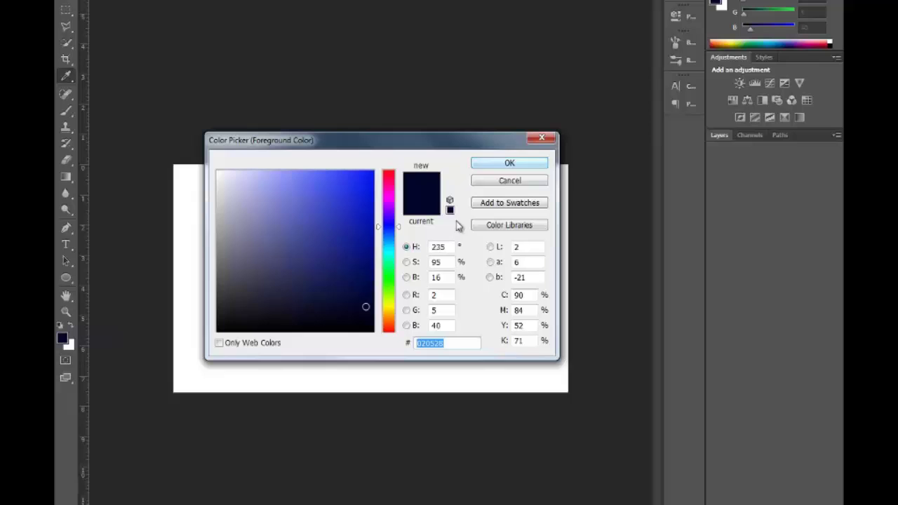
mouse_move(399, 237)
mouse_down()
mouse_move(401, 309)
mouse_move(402, 183)
mouse_move(399, 283)
mouse_move(399, 229)
mouse_up()
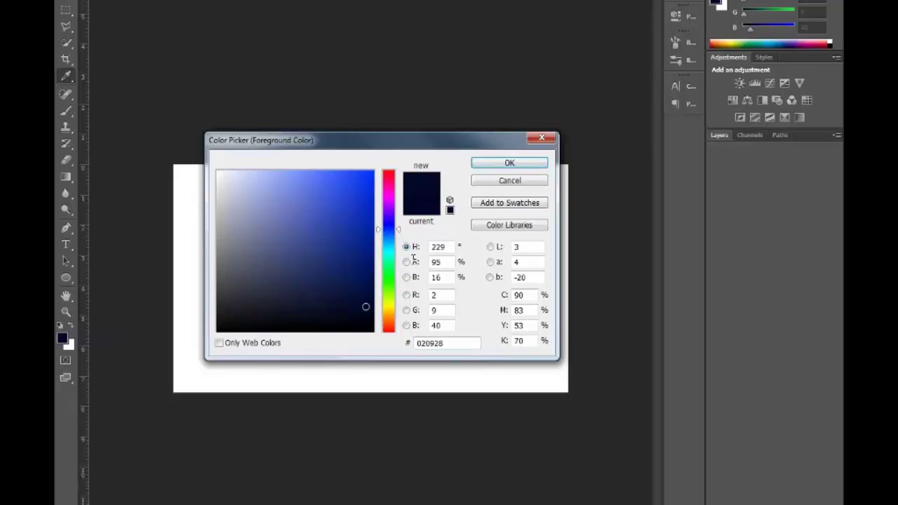
click(512, 181)
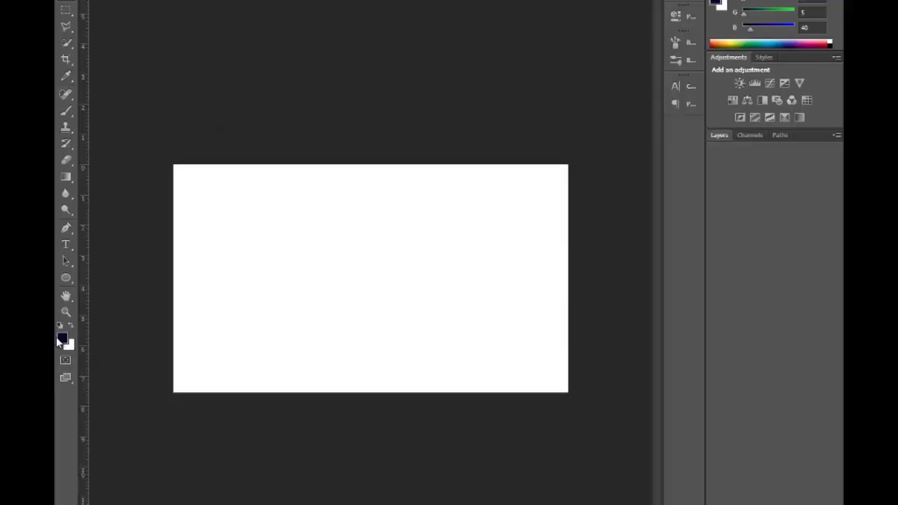
- Show the Layers panel and fill the canvas with the dark navy foreground colour via Shift+F5
click(75, 246)
key(i)
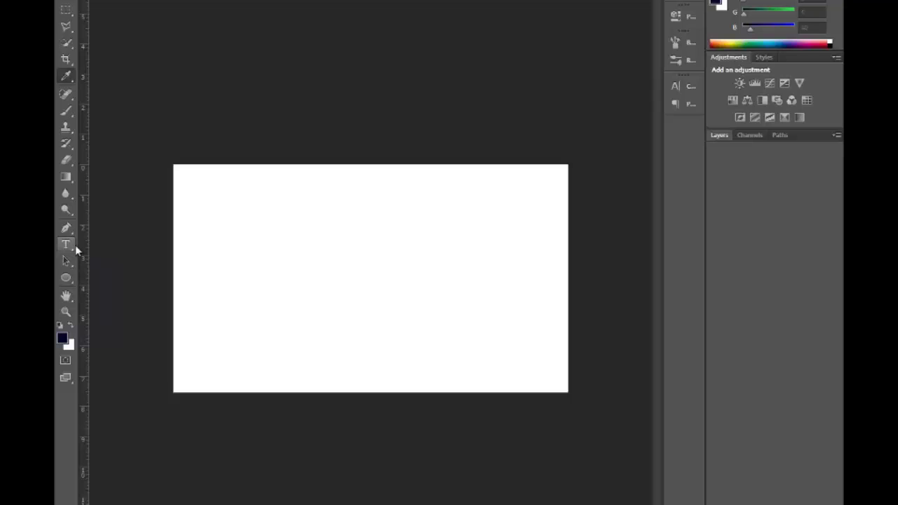
click(720, 136)
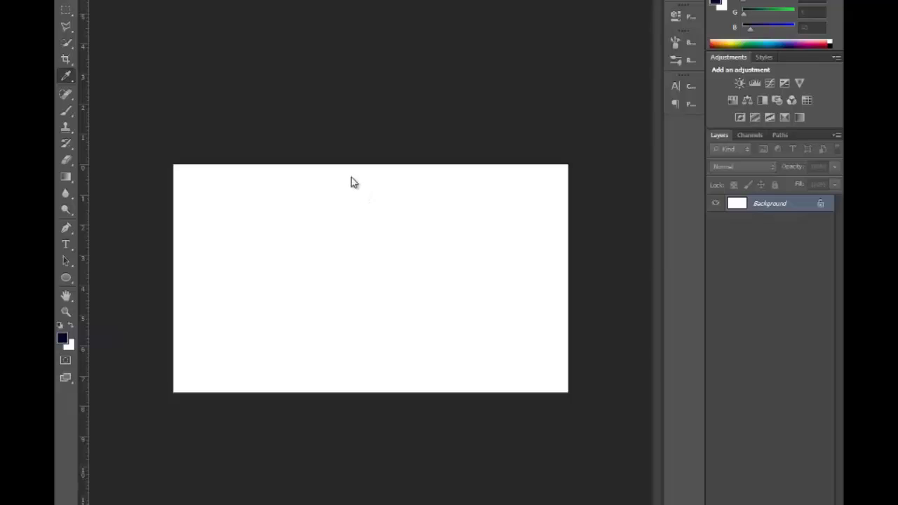
key(shift+F5)
key(Escape)
key(shift+F5)
drag(718, 183, 333, 205)
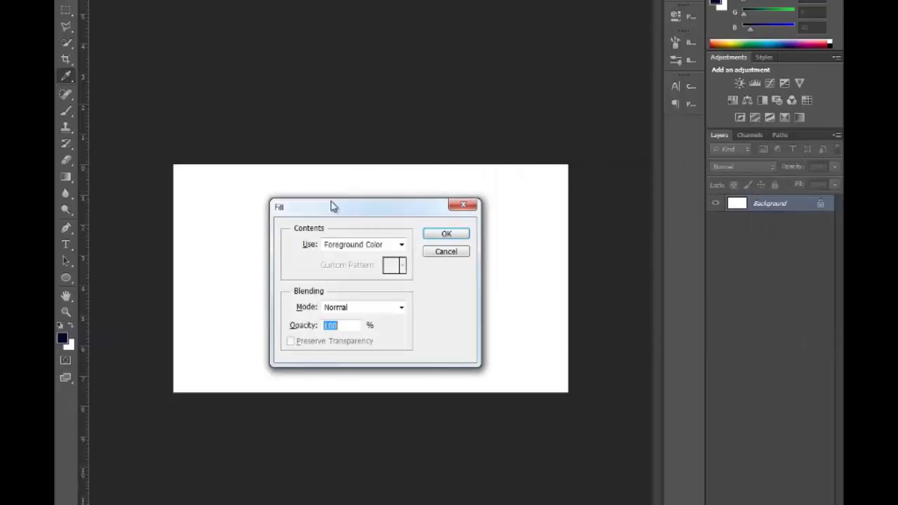
click(446, 237)
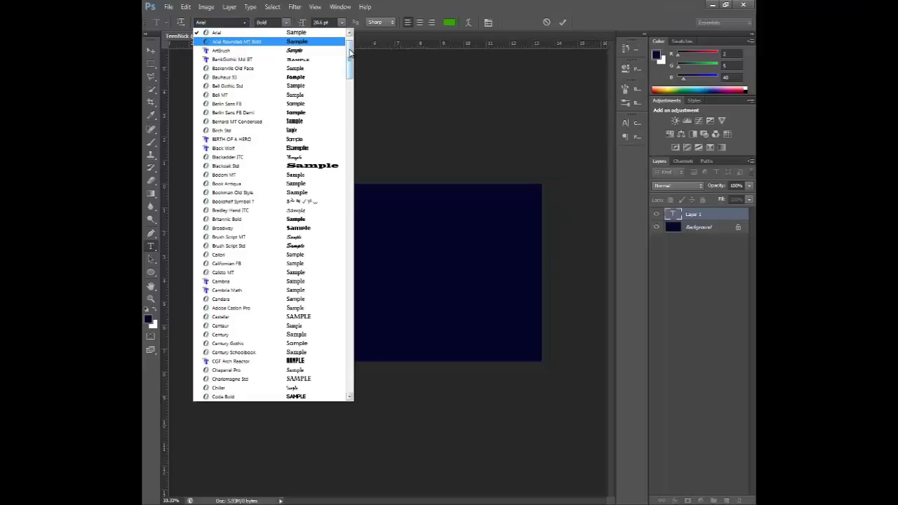
- Cancel the empty text layer, add two new empty layers and make Layer 1 active
drag(350, 52, 353, 194)
key(Escape)
click(727, 501)
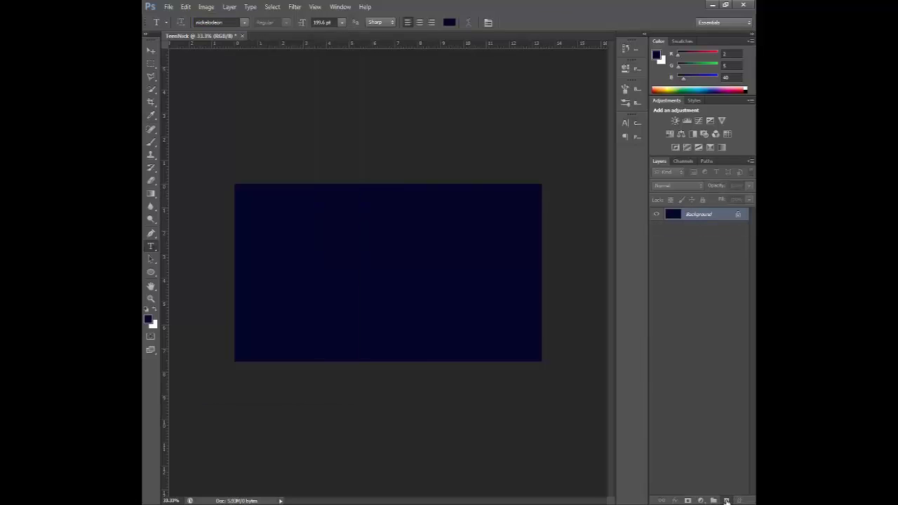
click(727, 501)
click(692, 227)
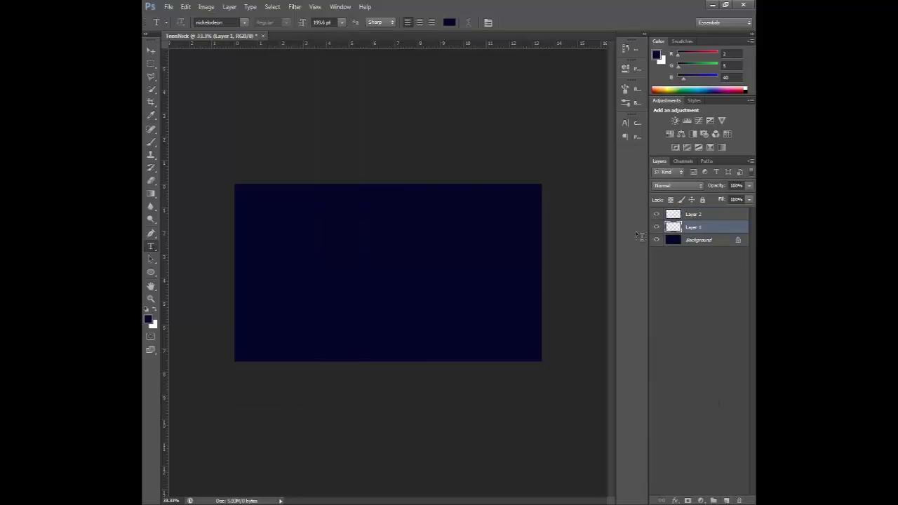
- Start a Nickelodeon 199.6 pt text line near the canvas's left side and select all its text
click(253, 247)
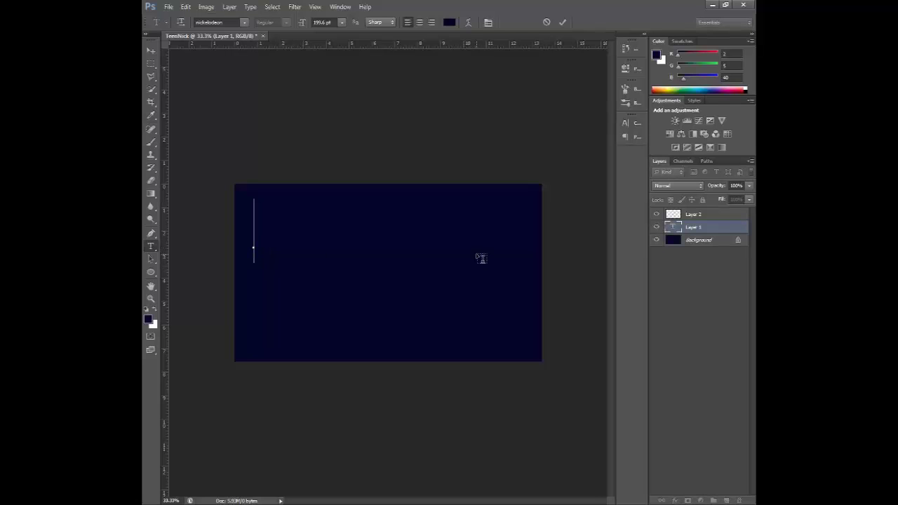
text(_____)
key(ctrl)
key(ctrl+a)
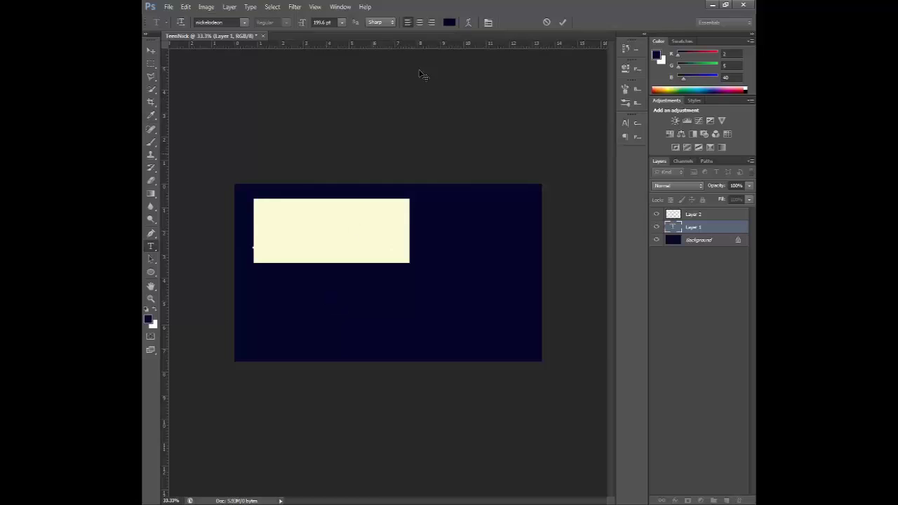
- Colour the Teen text cyan #00fff7, move it slightly lower, and commit it
click(449, 21)
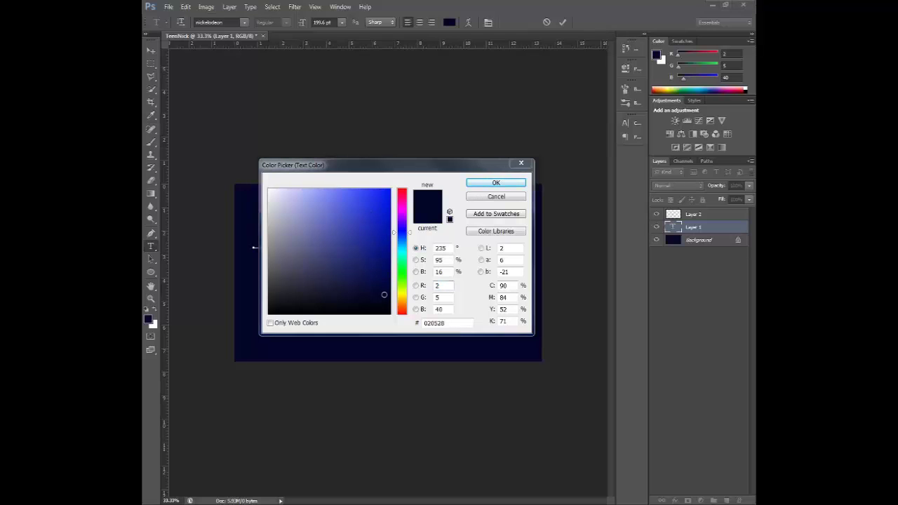
click(406, 329)
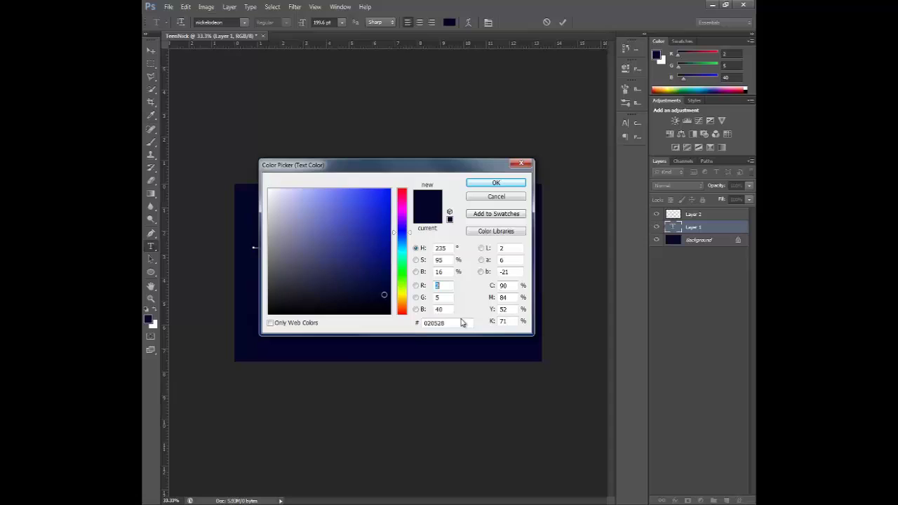
click(447, 325)
text(00)
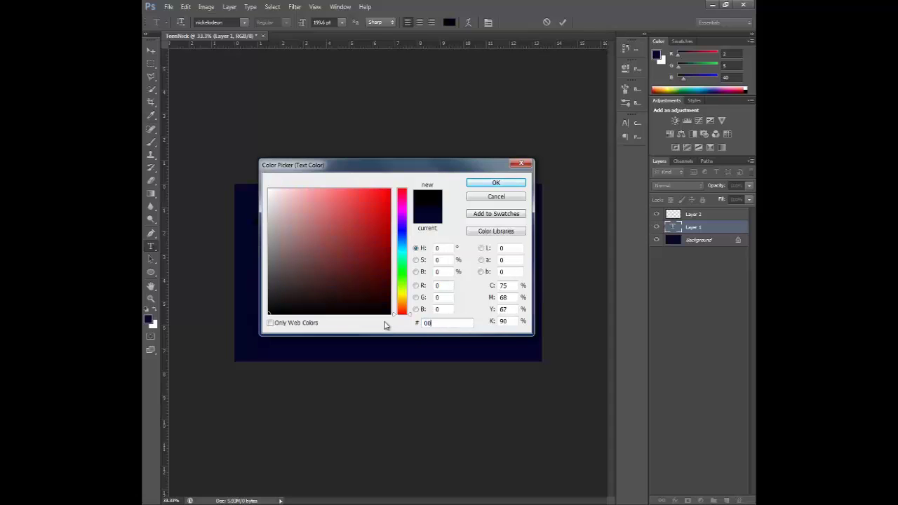
text(fff)
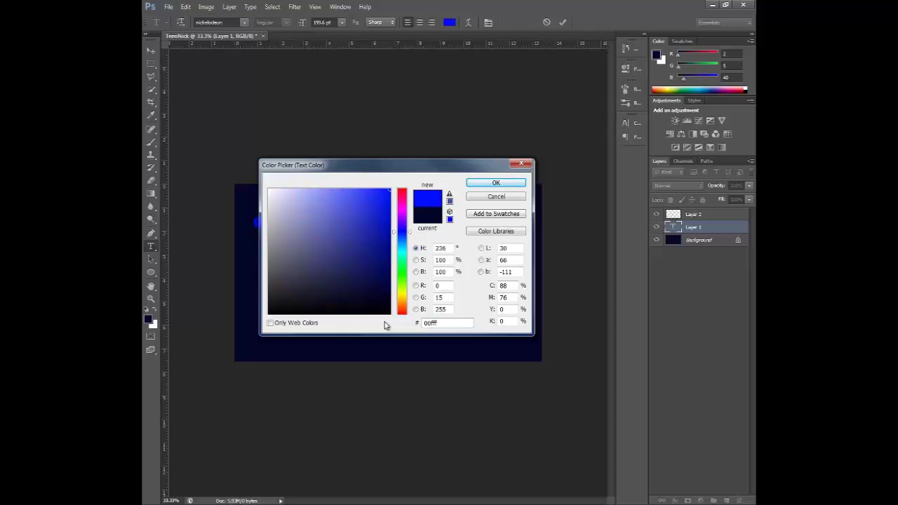
text(7)
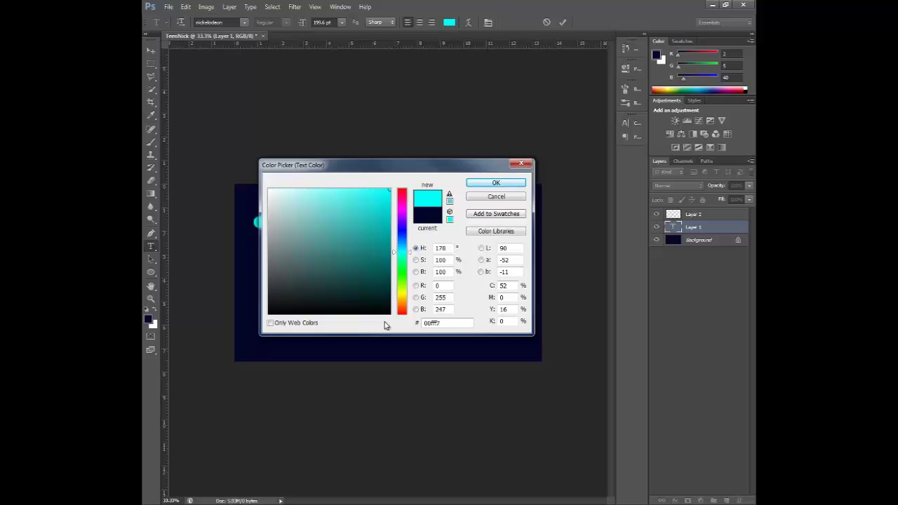
key(Return)
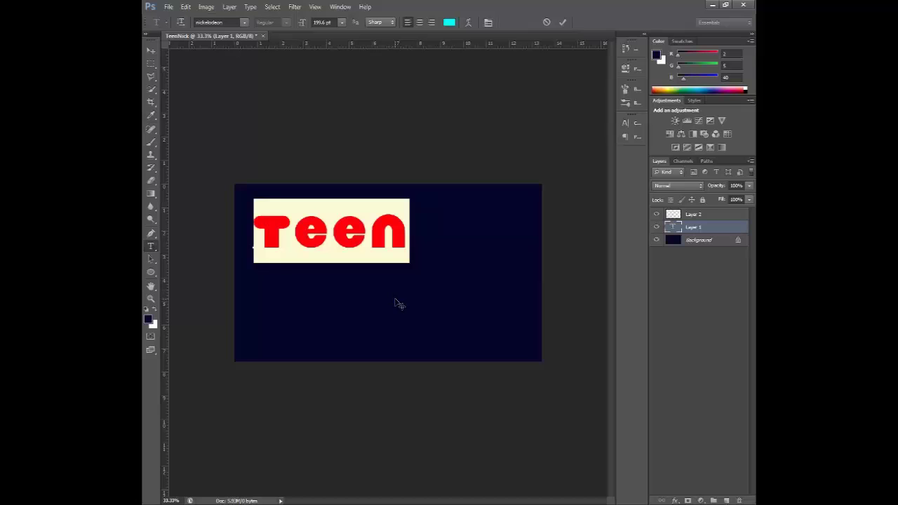
drag(397, 315, 391, 335)
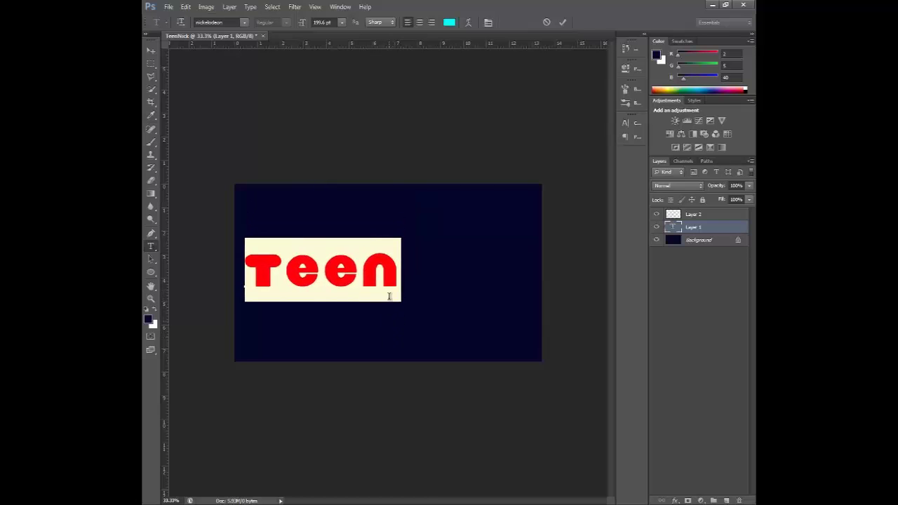
click(389, 288)
click(679, 284)
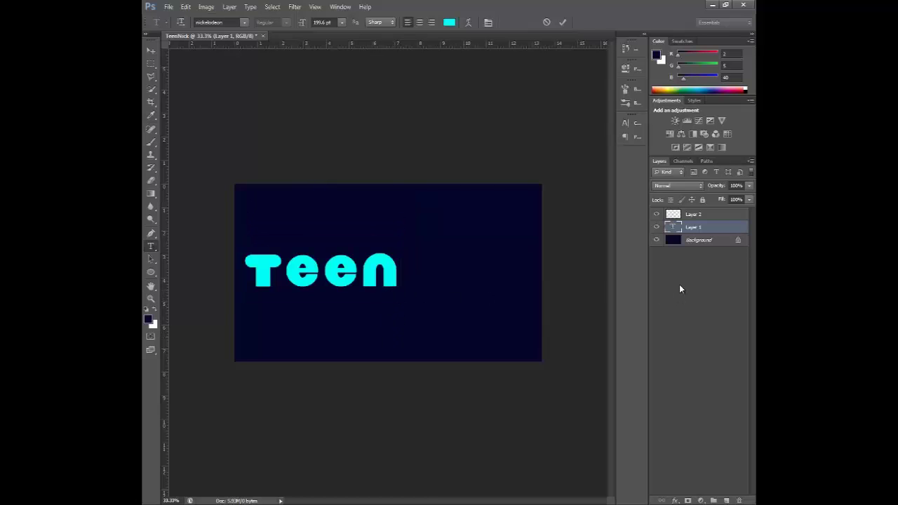
- On Layer 2, type NICK right after Teen, position it, and select its letters
click(697, 218)
click(413, 285)
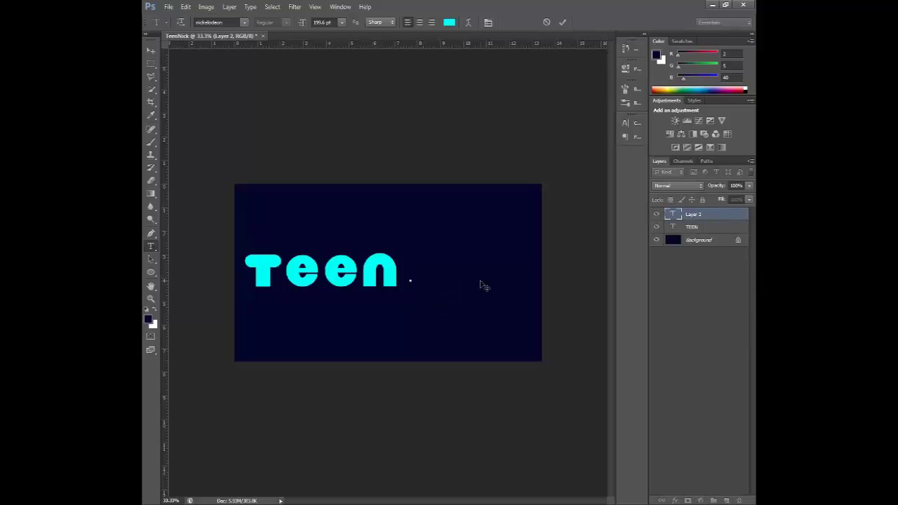
text(NICK)
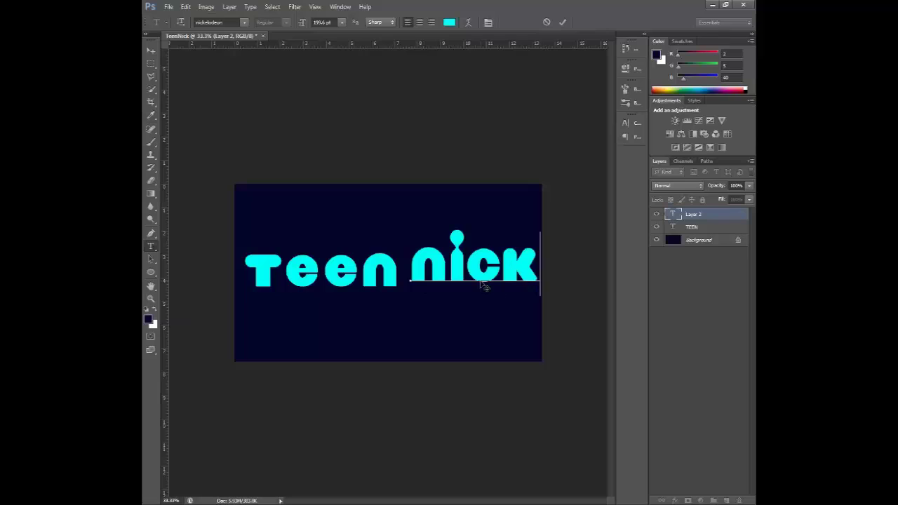
drag(476, 313, 467, 315)
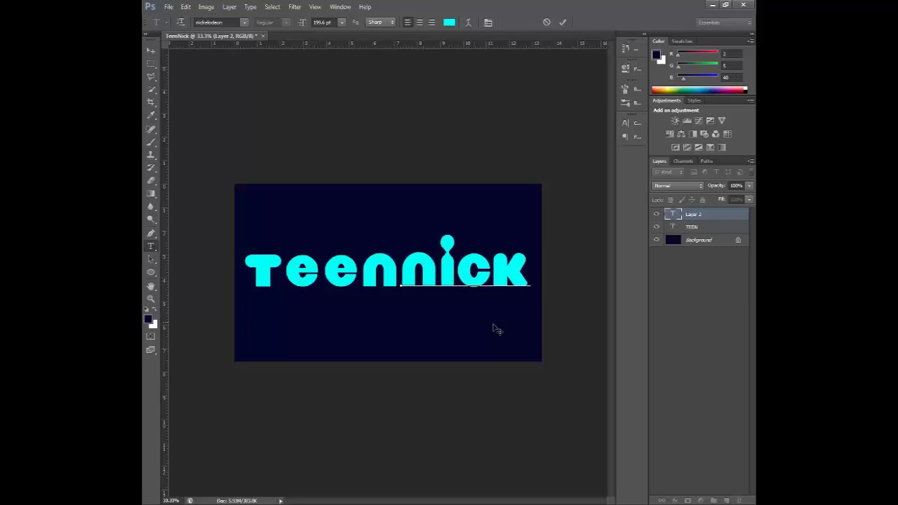
drag(528, 281, 400, 286)
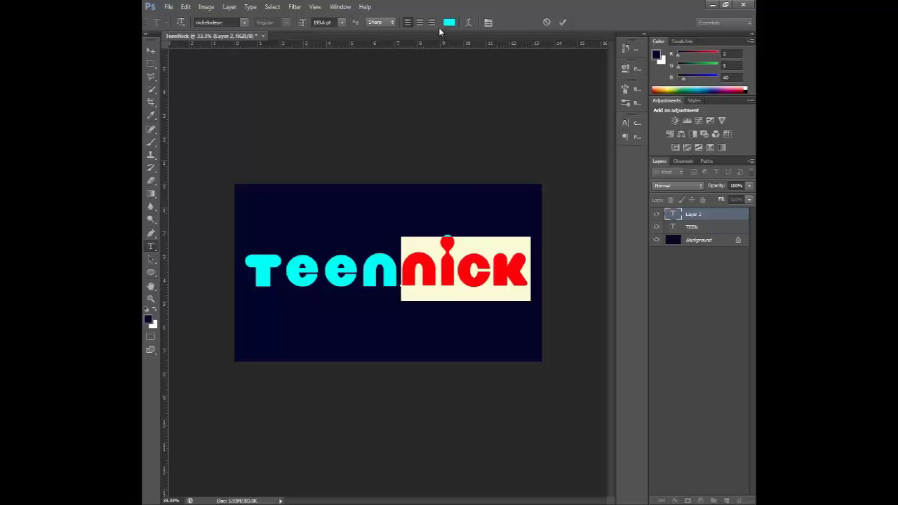
- Set the selected nick text colour to orange hex f57b14
click(448, 23)
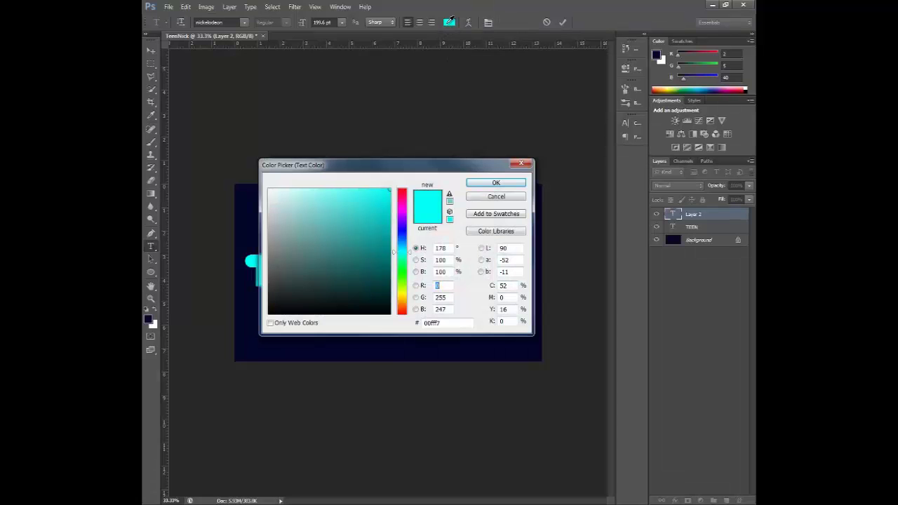
click(449, 324)
text(f)
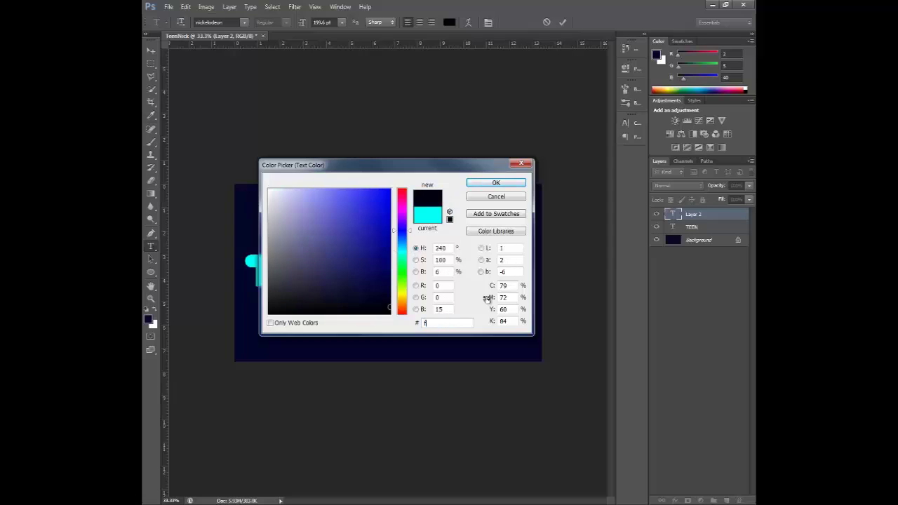
text(5)
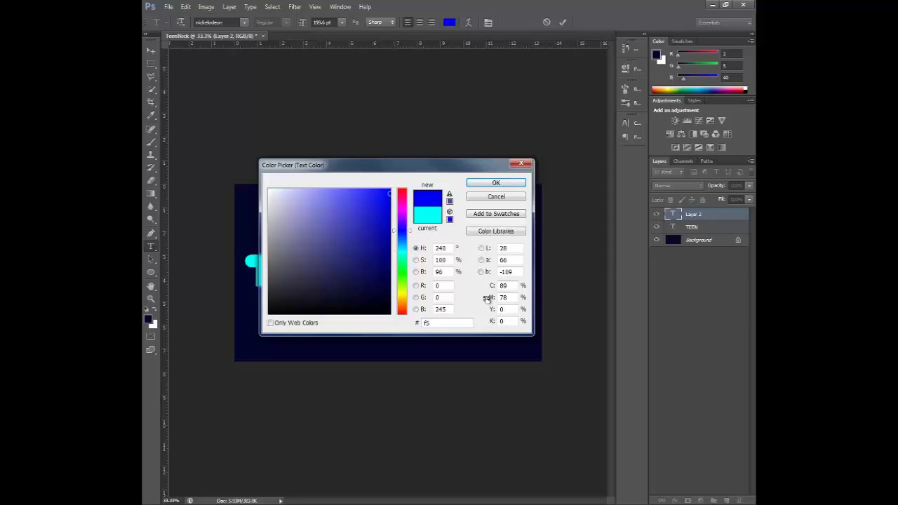
text(7)
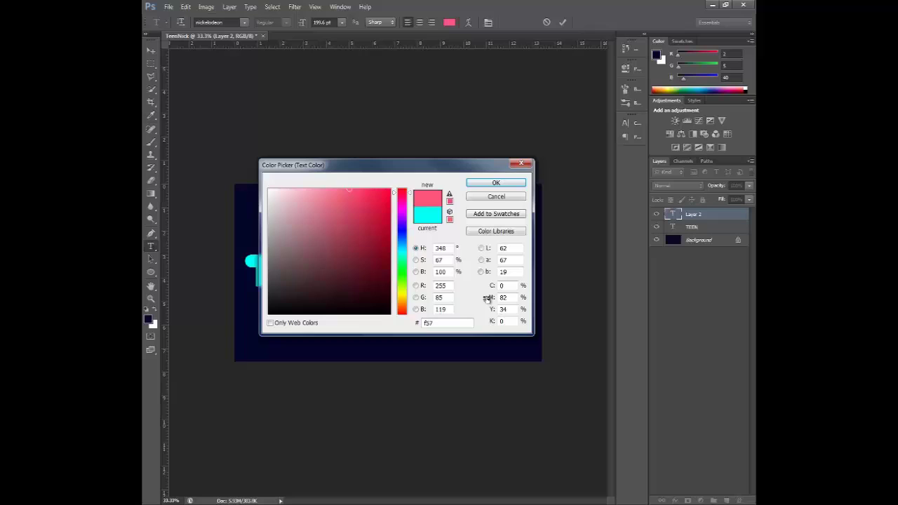
text(b1)
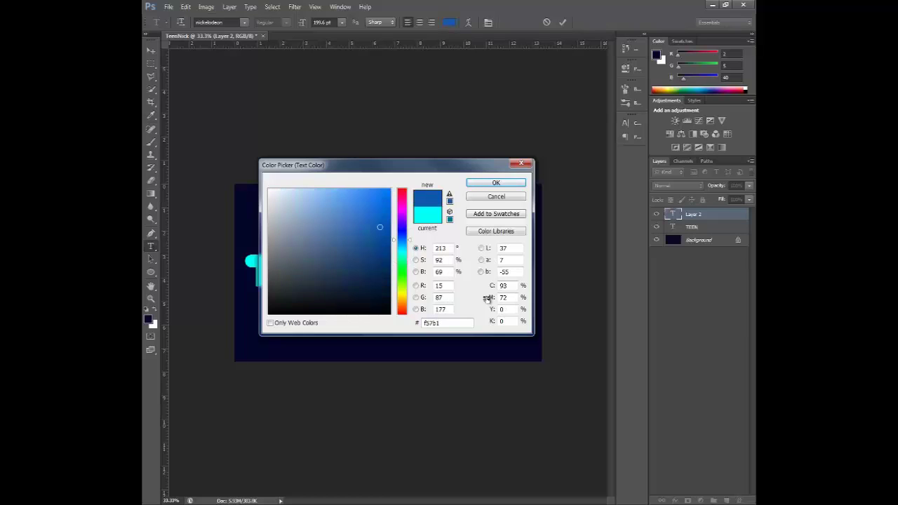
text(4)
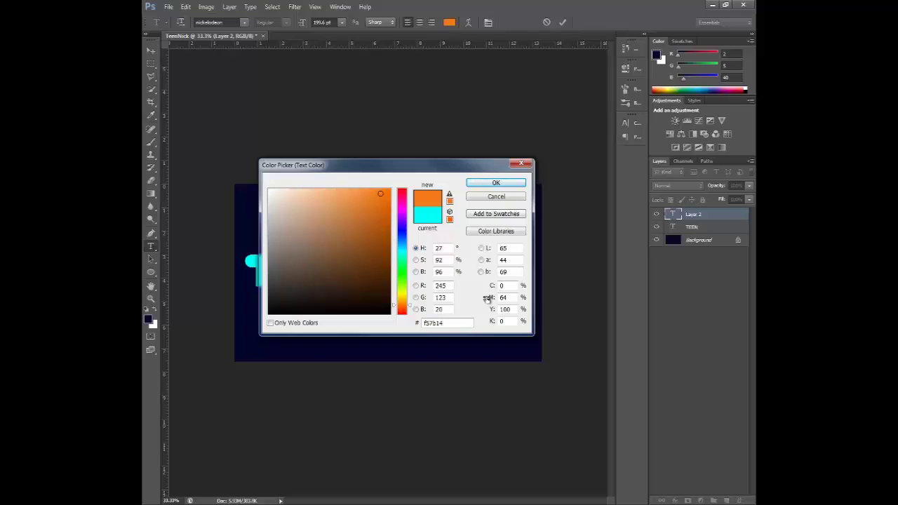
key(Return)
click(486, 284)
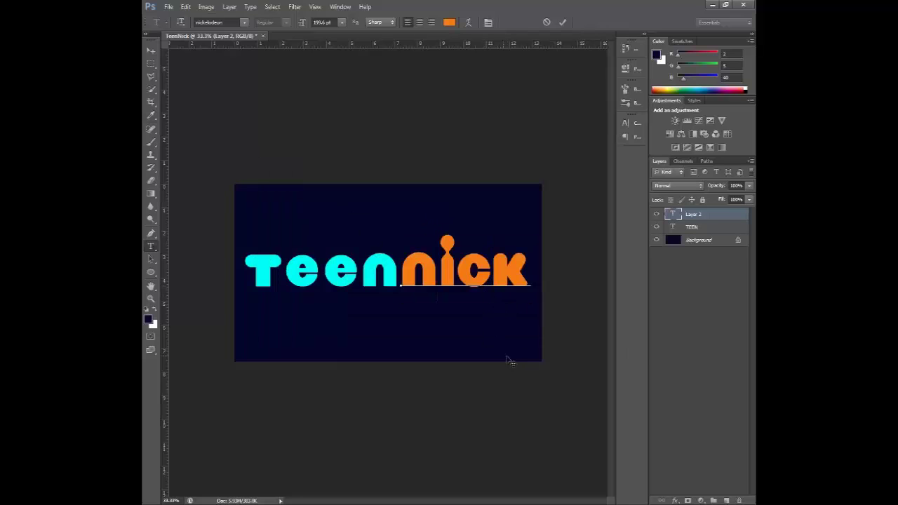
- Commit the nick text and drag a horizontal guide to the TeenNick baseline, about 4.36 in
click(678, 331)
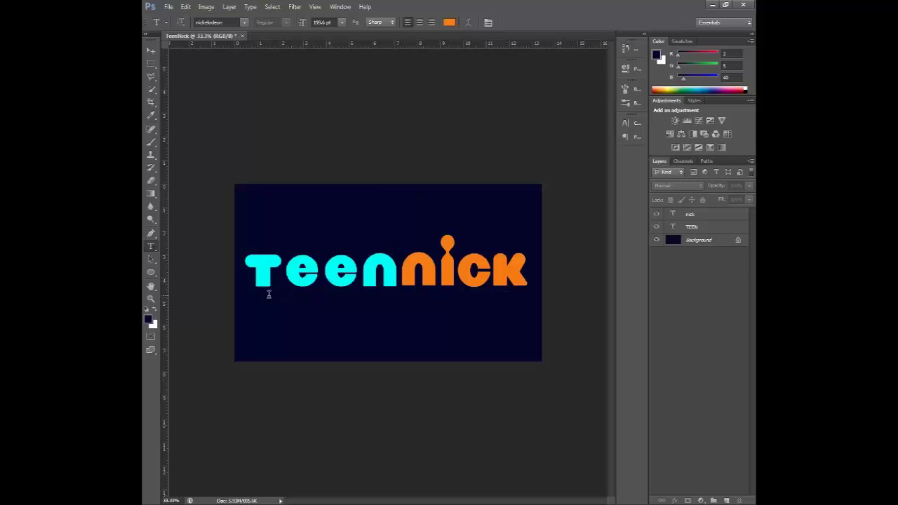
drag(410, 48, 414, 287)
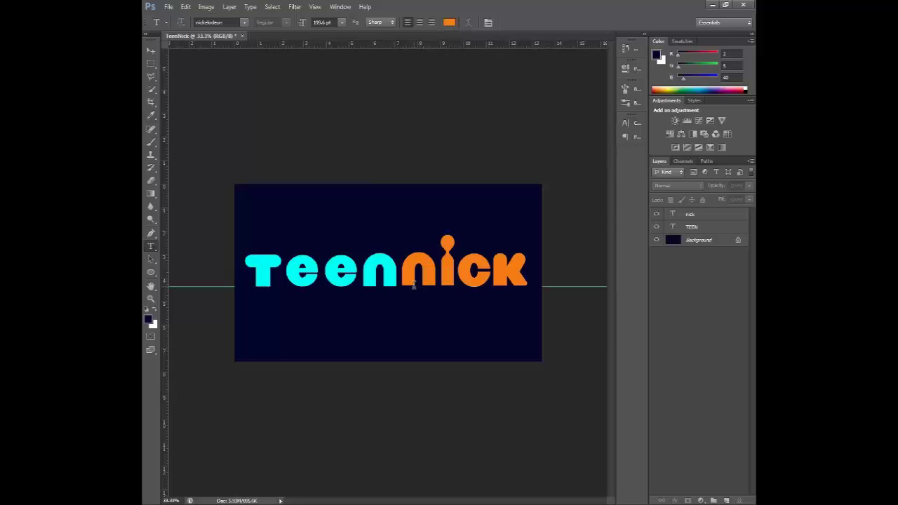
click(342, 6)
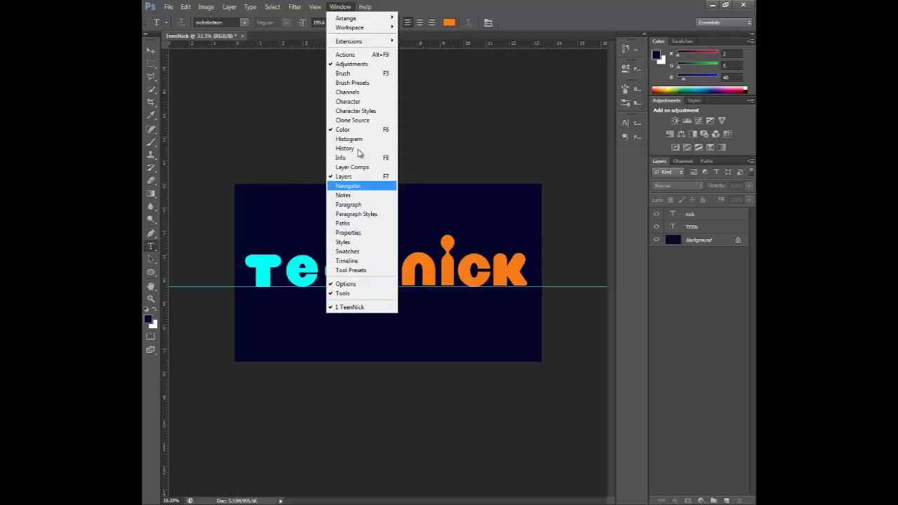
click(363, 381)
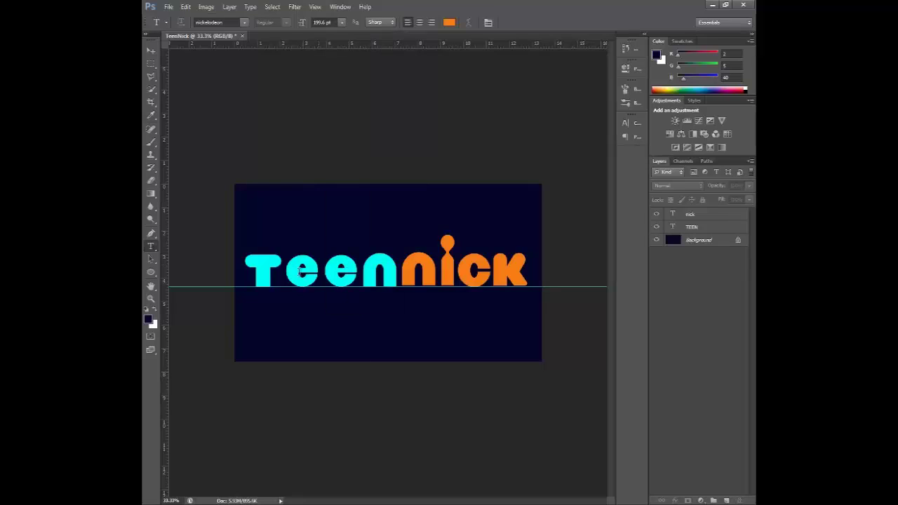
- Align the orange nick text to Teen's baseline, re-entering nick and nudging it slightly down
click(152, 52)
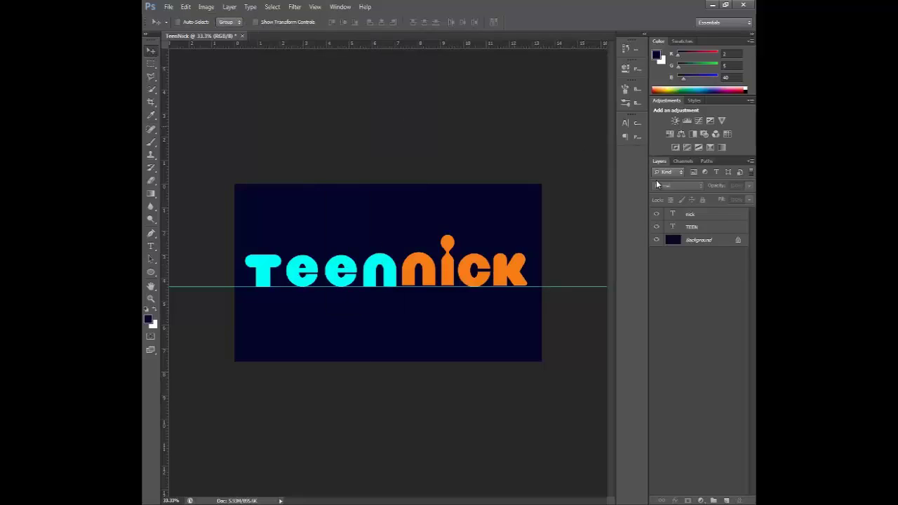
click(691, 214)
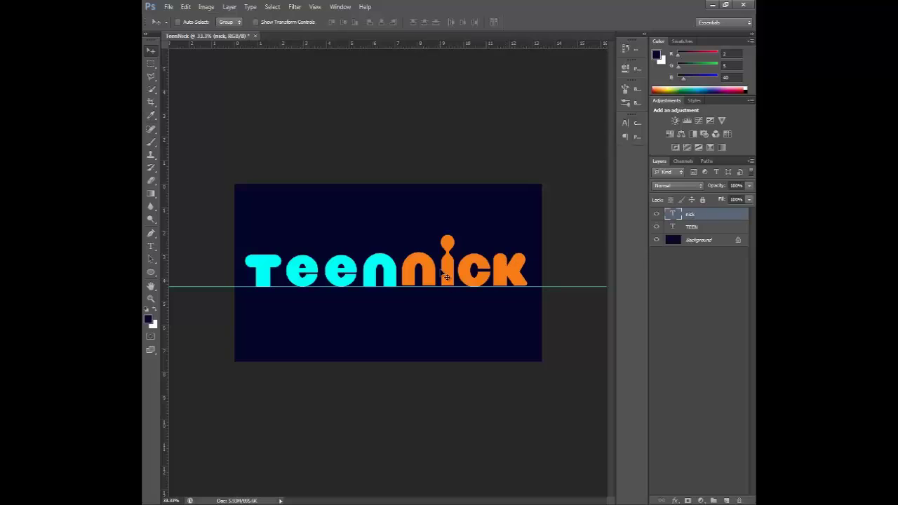
drag(444, 266, 448, 266)
key(ctrl+plus)
key(ctrl+plus)
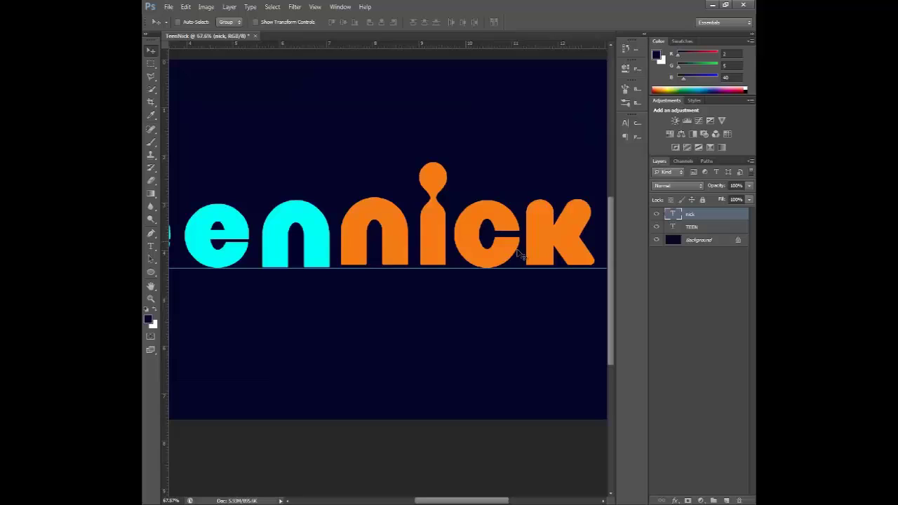
double_click(675, 215)
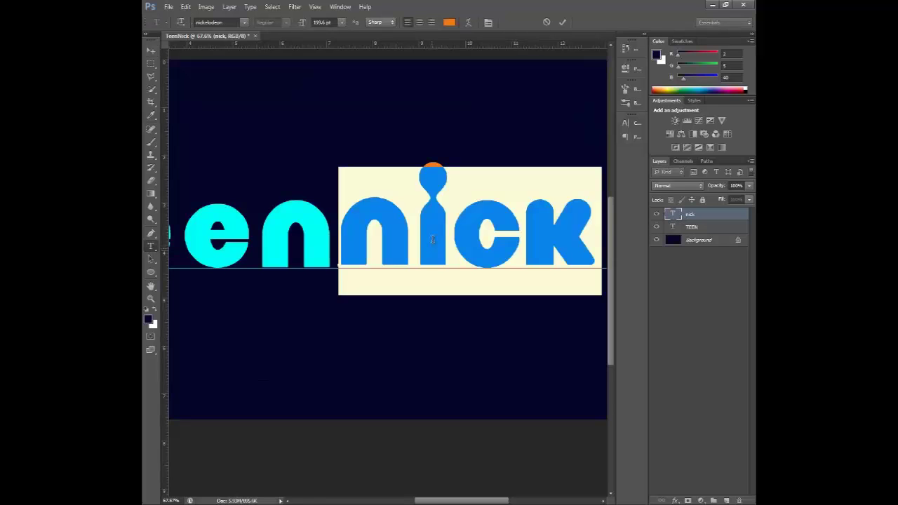
text(nick)
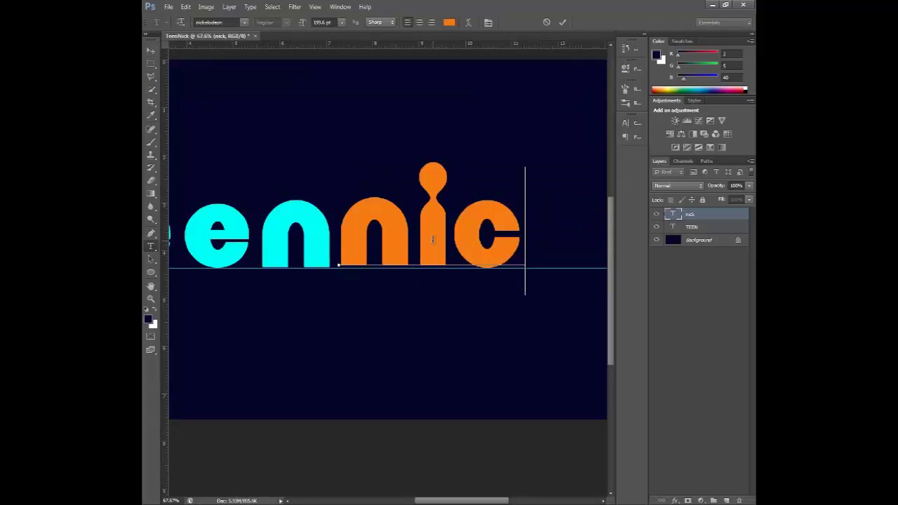
click(150, 51)
drag(428, 232, 425, 231)
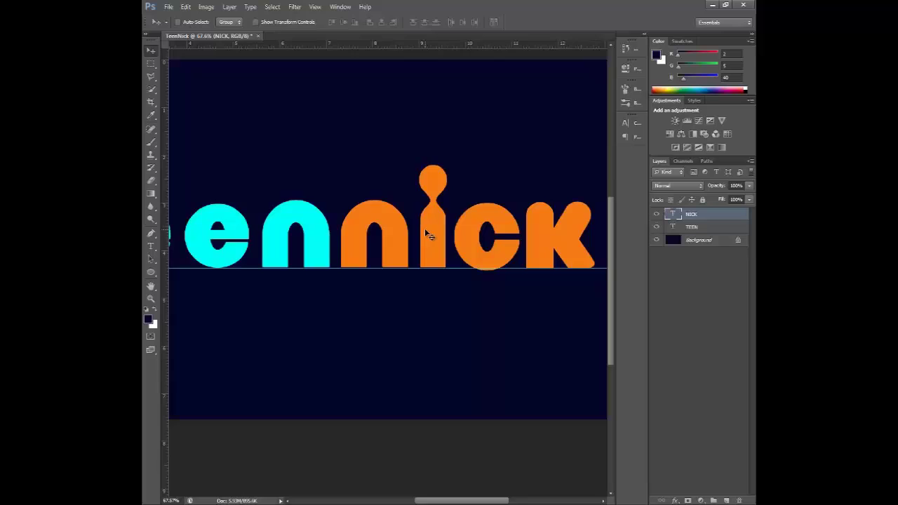
- Zoom out and drag the horizontal guide back onto the ruler to remove it
scroll(425, 231, down, 2)
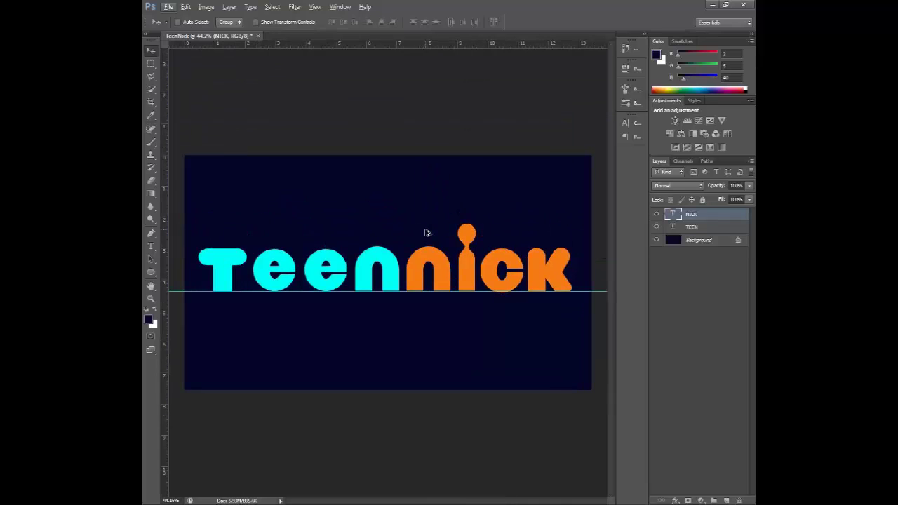
scroll(424, 232, down, 1)
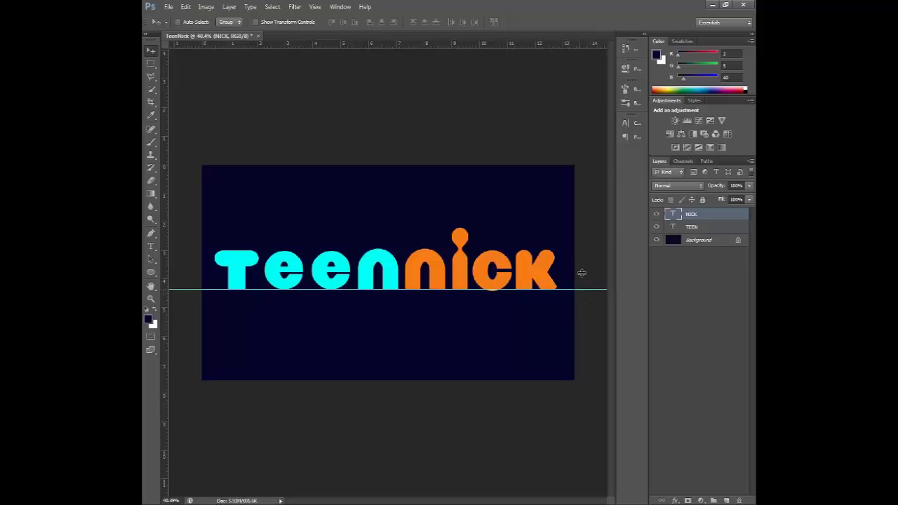
drag(581, 287, 560, 47)
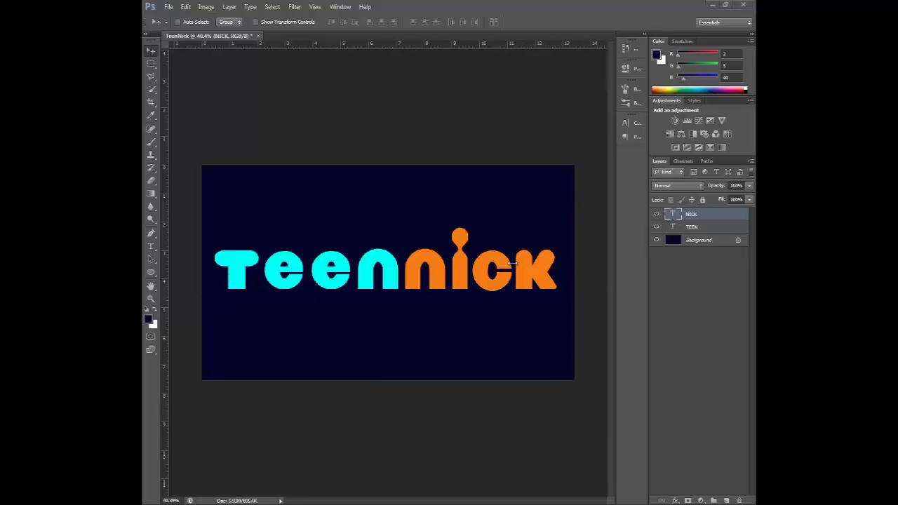
- Open Blending Options for the cyan TEEN text layer from its right-click menu
click(692, 227)
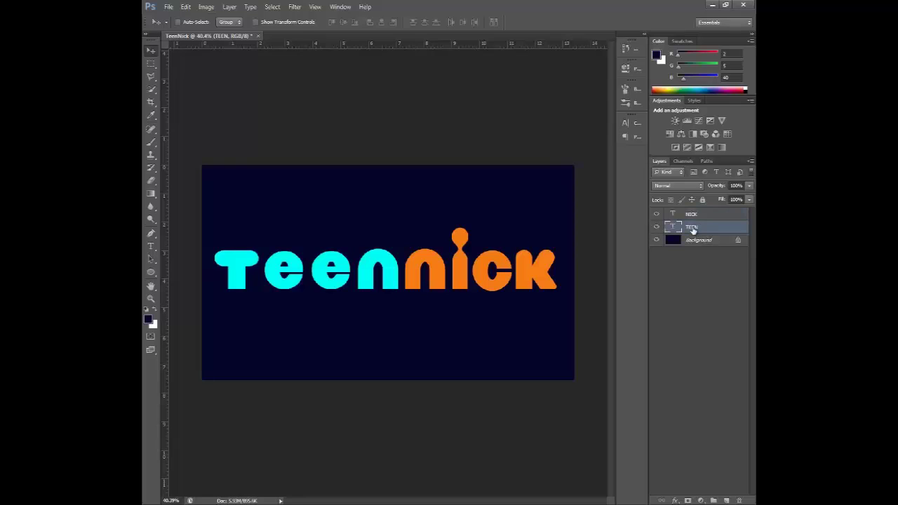
right_click(692, 228)
right_click(692, 229)
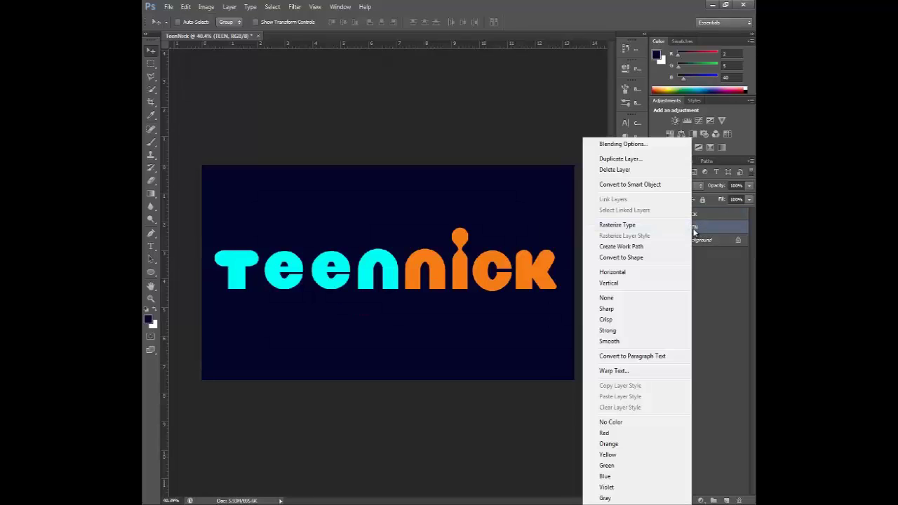
click(640, 145)
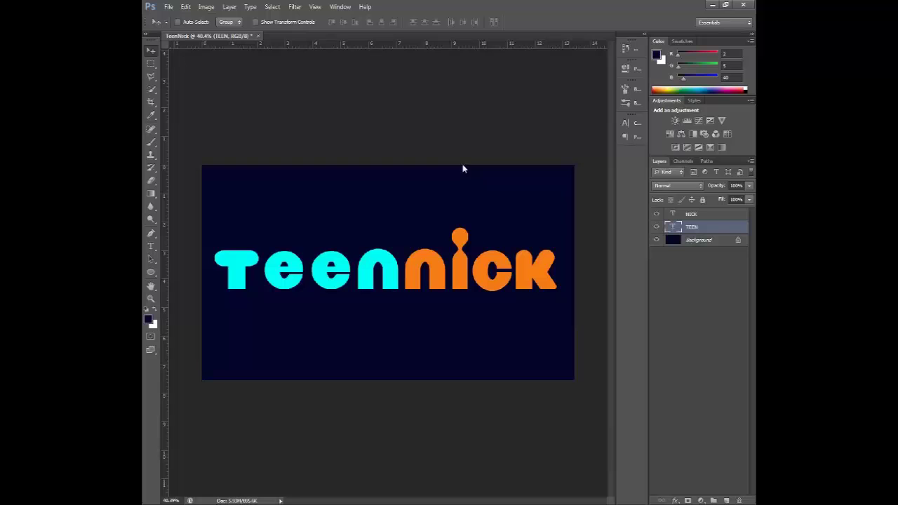
key(h)
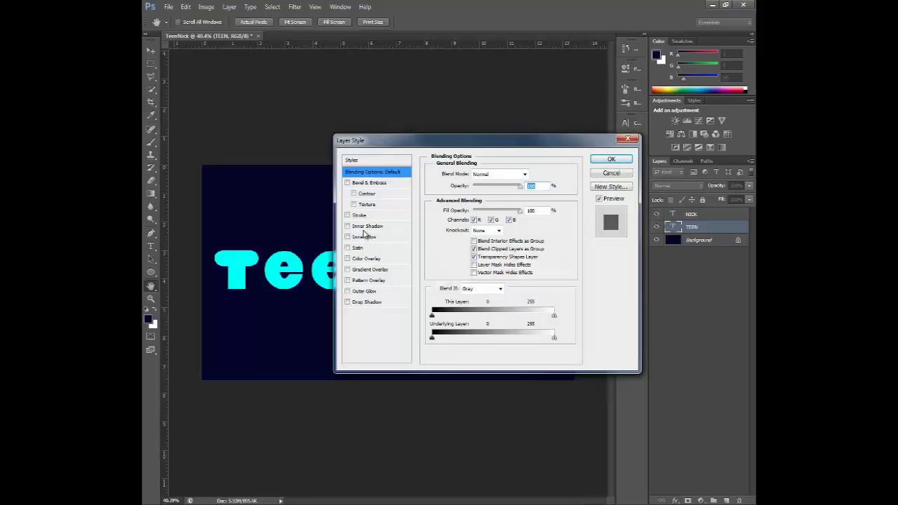
- Enable Inner Shadow on TEEN at 100% opacity with a bright cyan shadow colour
click(365, 230)
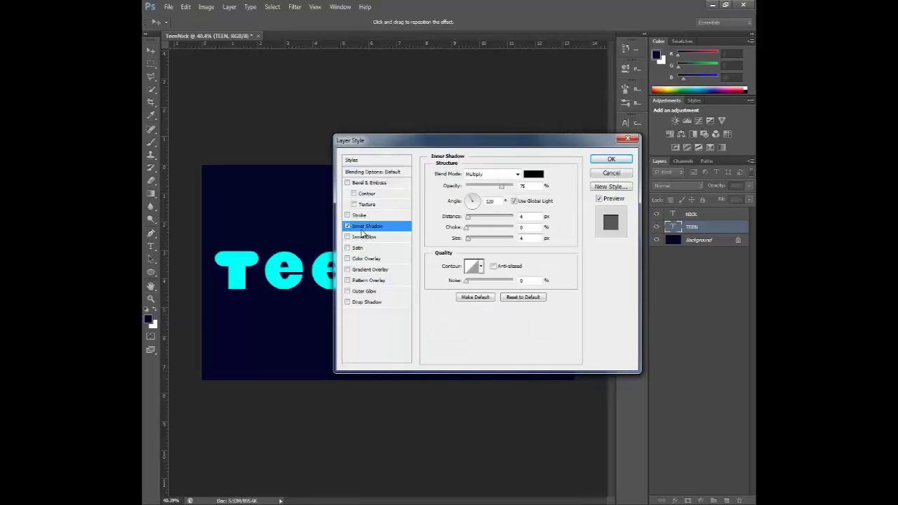
click(506, 174)
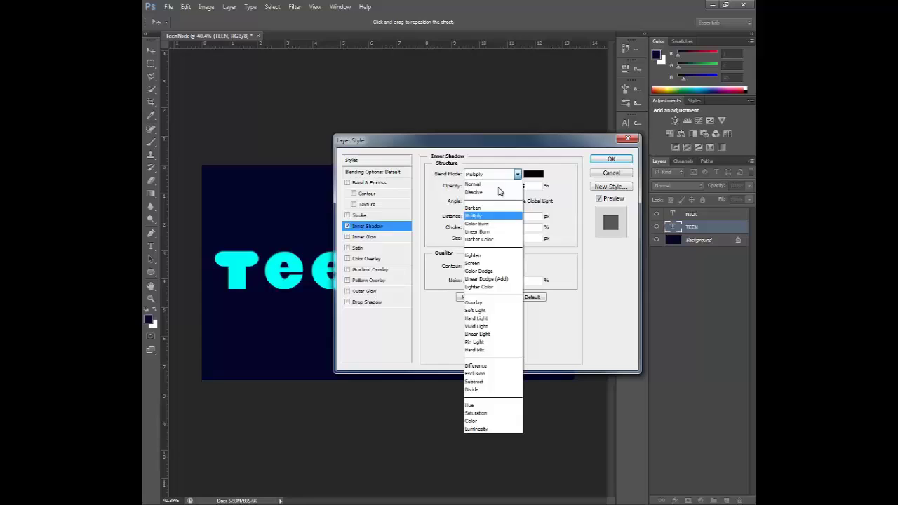
click(491, 303)
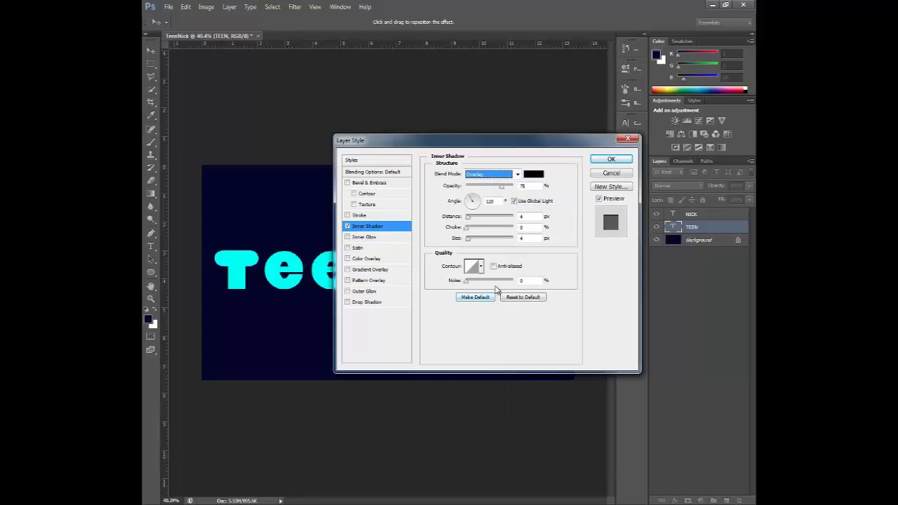
drag(501, 186, 510, 186)
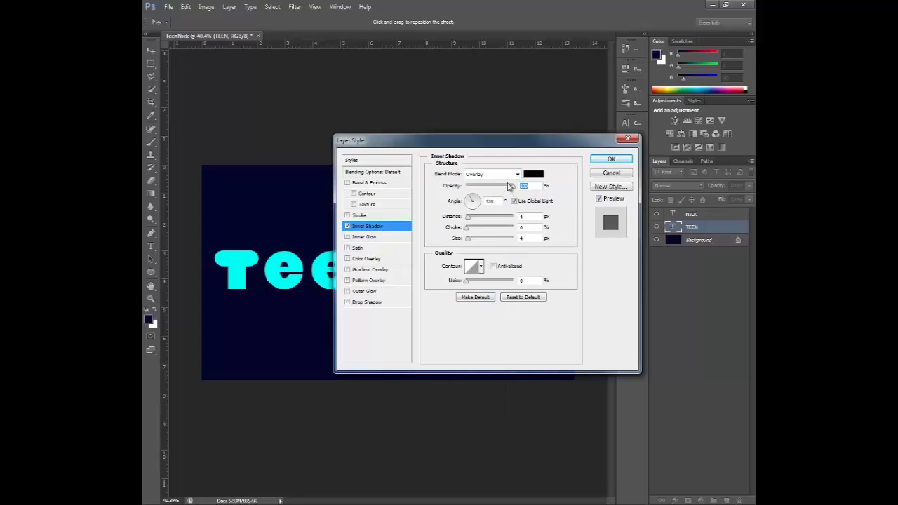
click(534, 174)
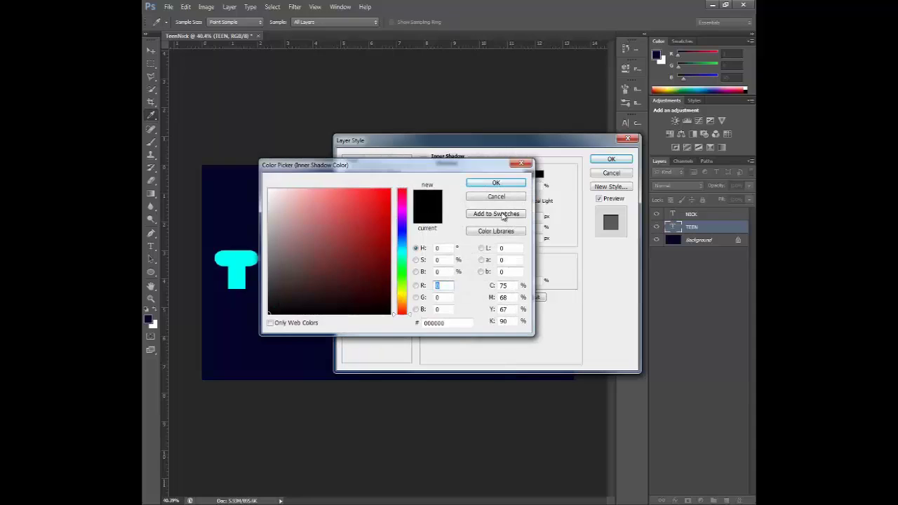
mouse_move(405, 243)
mouse_down()
mouse_move(406, 236)
mouse_move(405, 249)
mouse_up()
drag(385, 219, 391, 188)
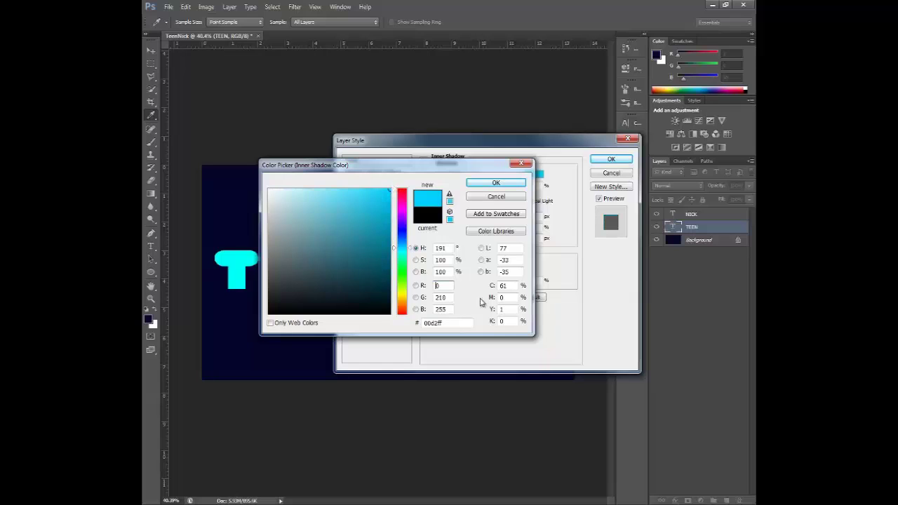
double_click(439, 322)
click(496, 183)
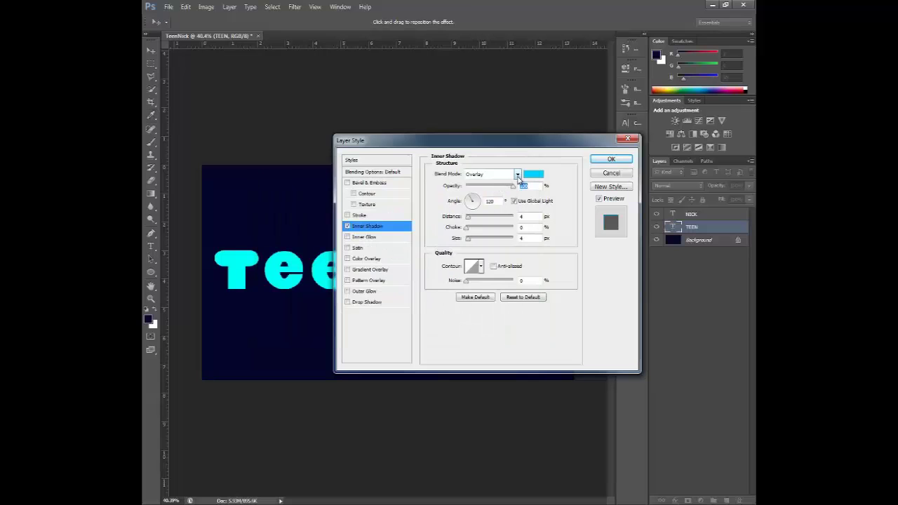
- Set the inner shadow to Normal blend, 90° angle, 5 px distance and 3 px size, and apply
click(517, 175)
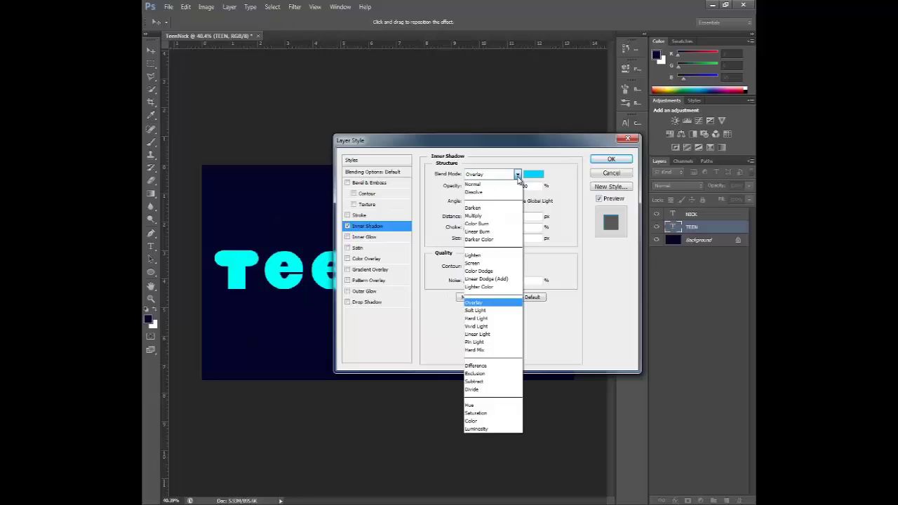
click(478, 309)
click(518, 174)
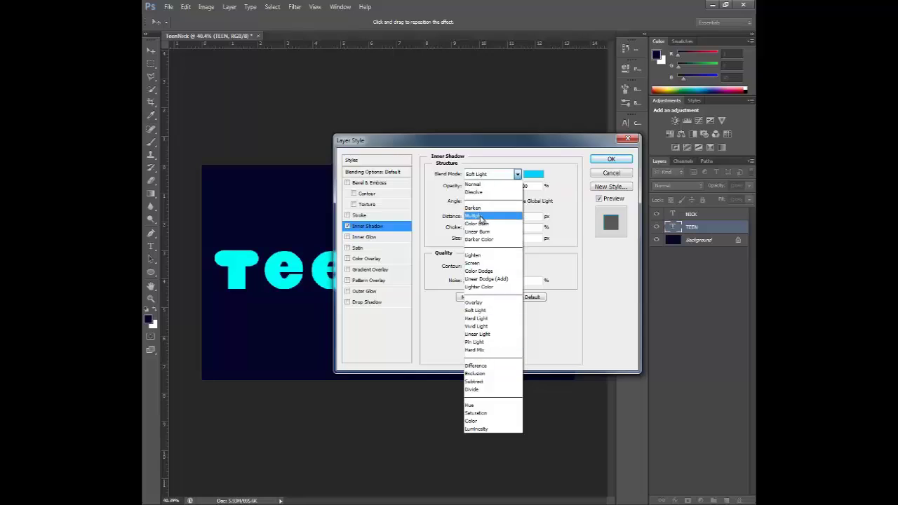
click(484, 184)
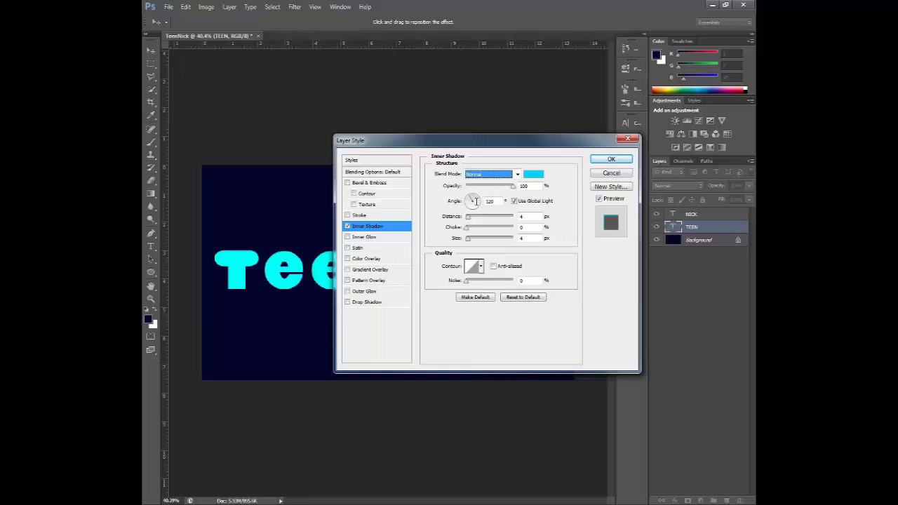
click(470, 209)
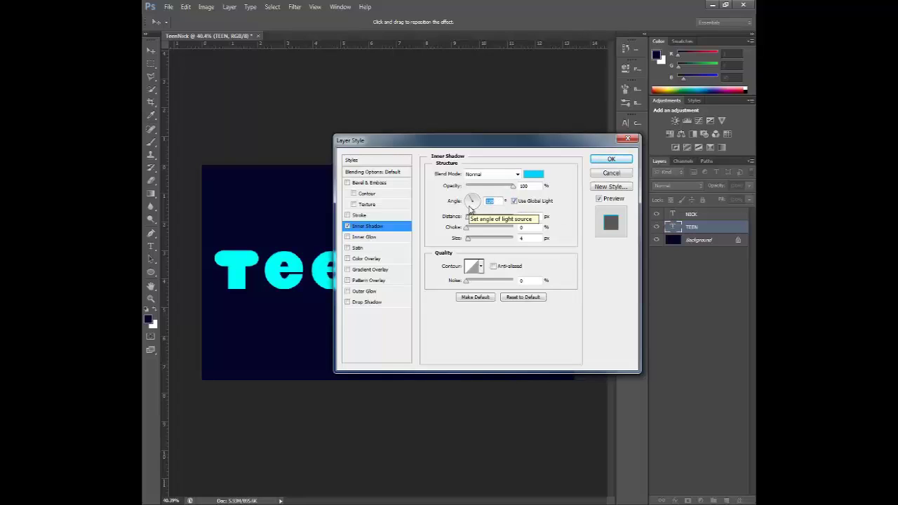
text(90)
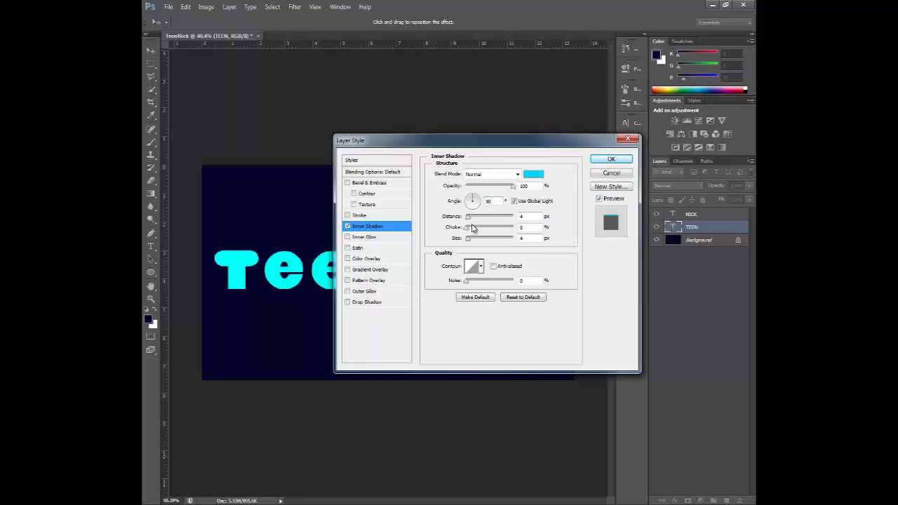
click(521, 217)
text(0)
click(540, 239)
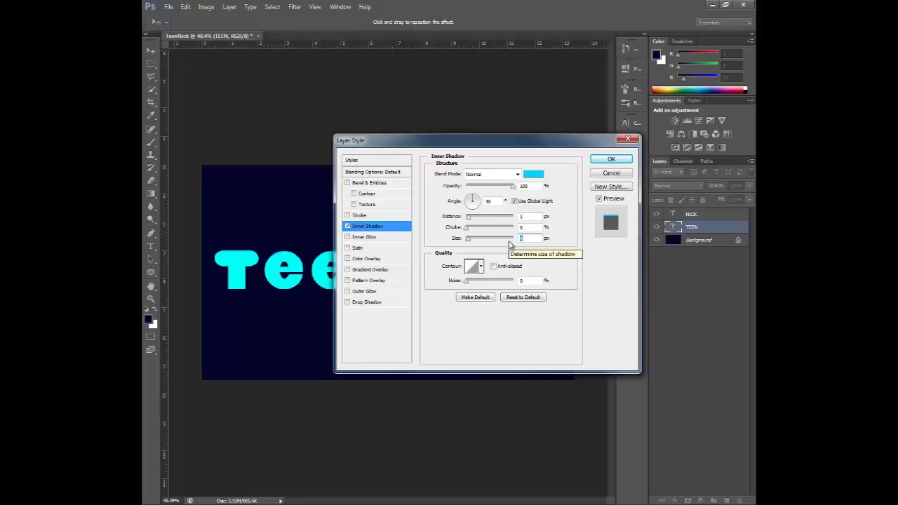
text(3)
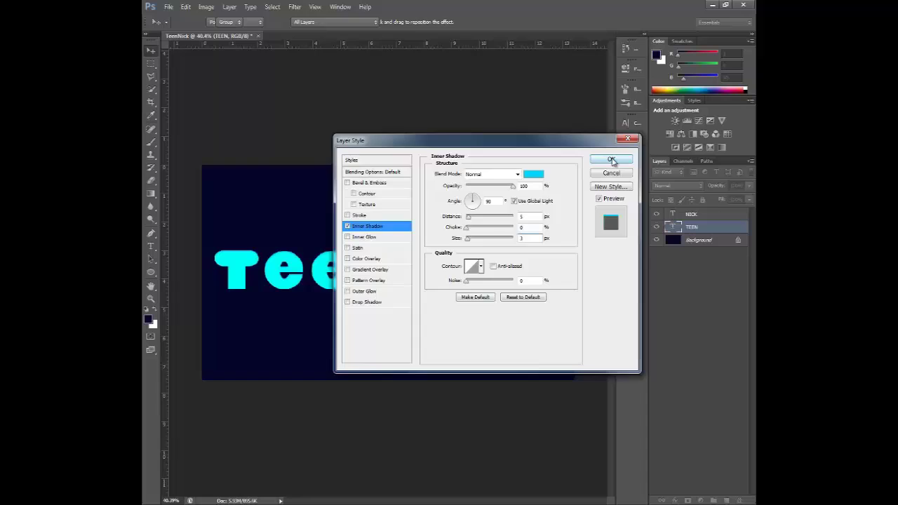
click(611, 159)
- Enable an Inner Shadow effect on the NICK layer through its Blending Options
click(679, 370)
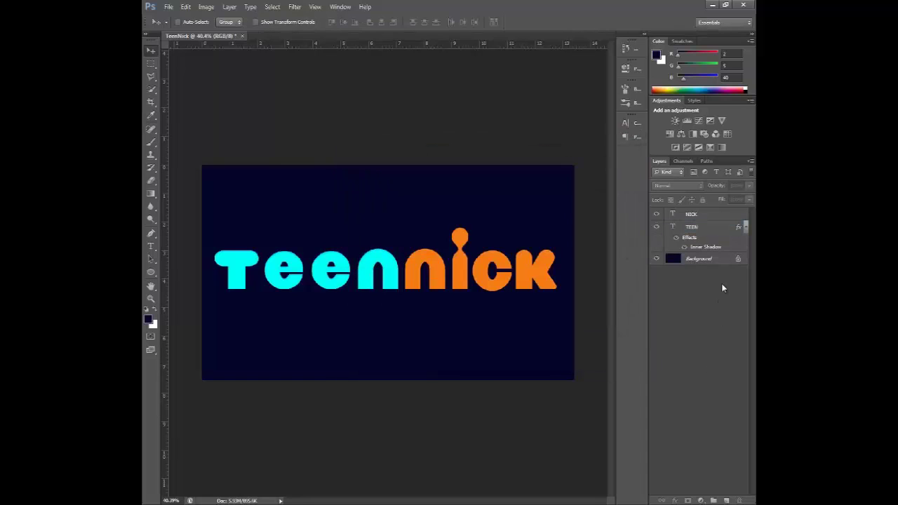
click(692, 218)
right_click(693, 220)
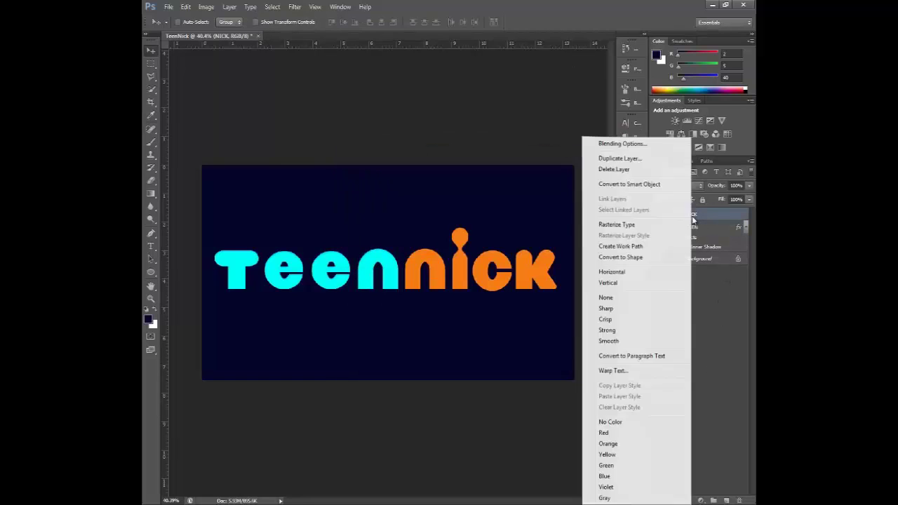
click(616, 145)
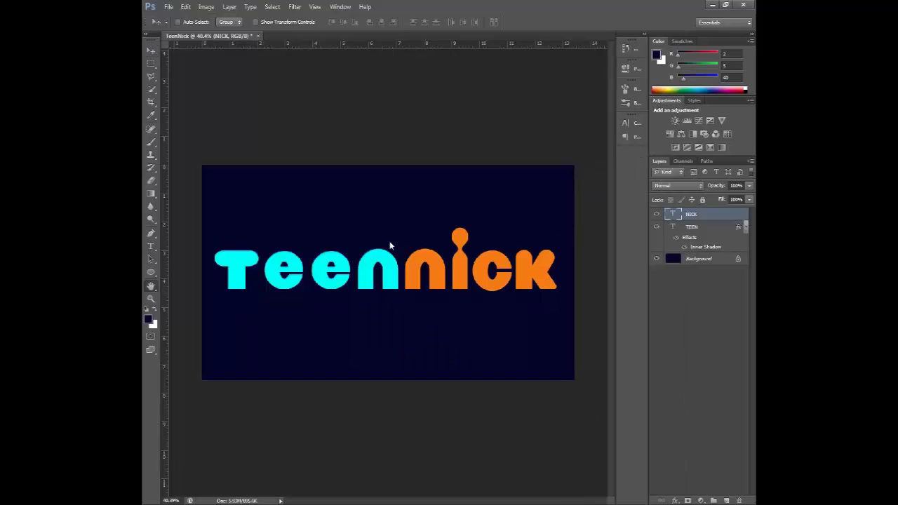
click(372, 226)
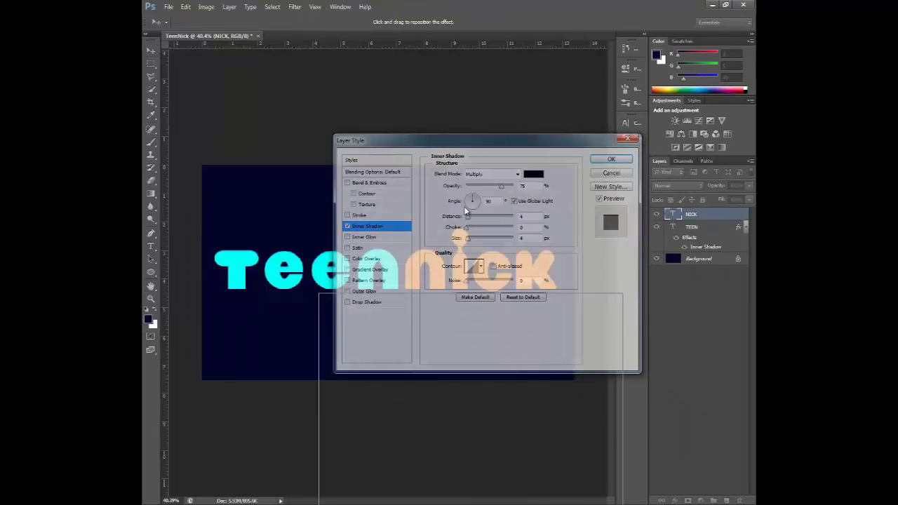
- Move the Layer Style dialog off the nick text and open the shadow colour picker
drag(464, 206, 421, 15)
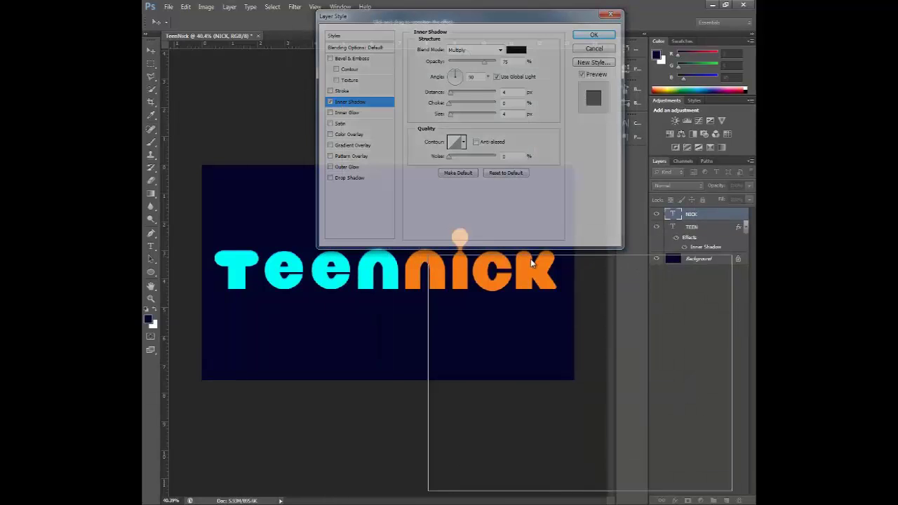
drag(532, 263, 524, 260)
drag(523, 261, 520, 274)
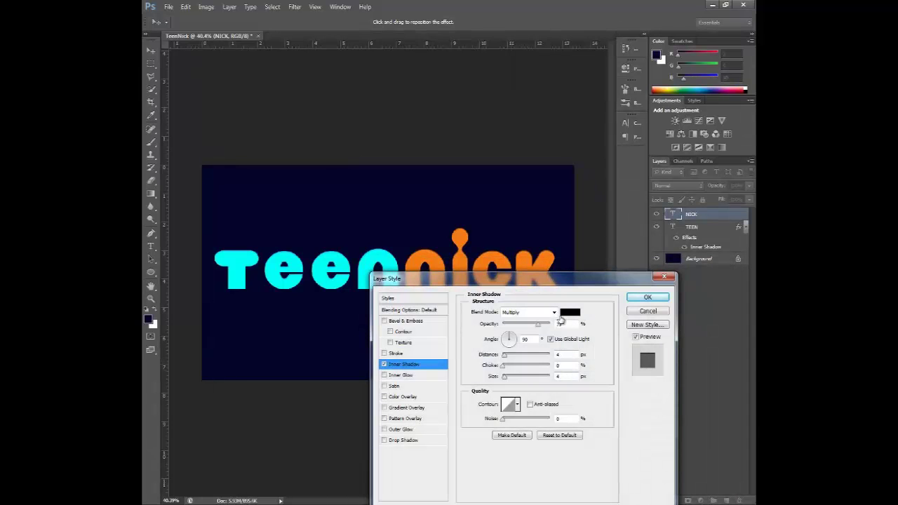
click(570, 314)
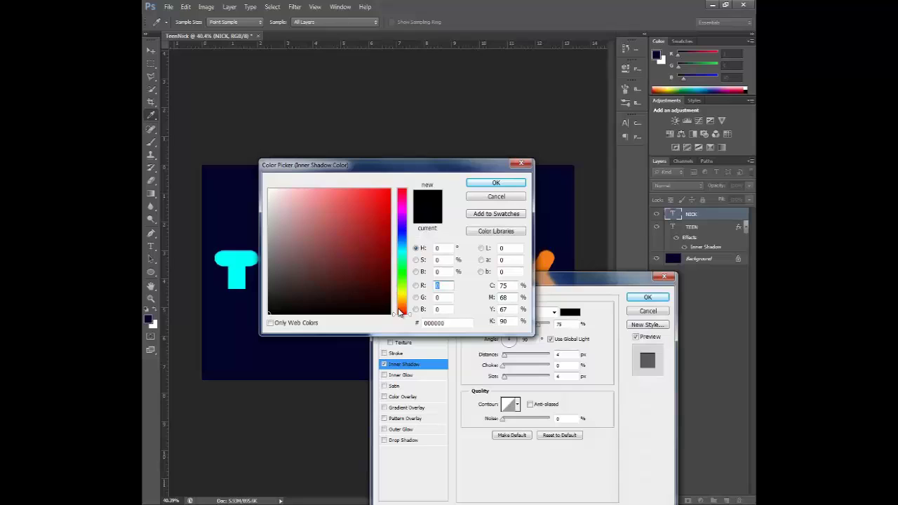
- Set the inner shadow colour to golden orange e5a701
mouse_move(401, 313)
mouse_down()
mouse_move(390, 188)
mouse_move(361, 185)
mouse_move(387, 188)
mouse_move(389, 218)
mouse_move(390, 202)
mouse_up()
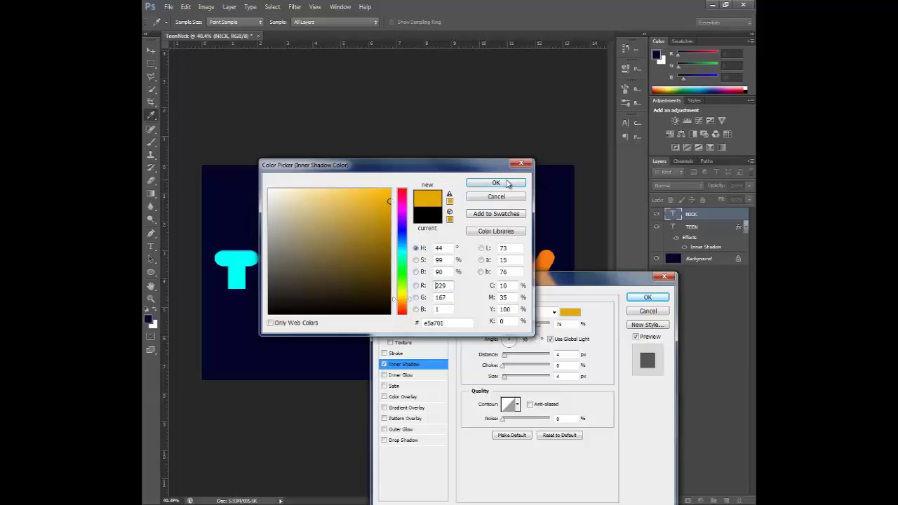
drag(456, 323, 412, 326)
click(496, 184)
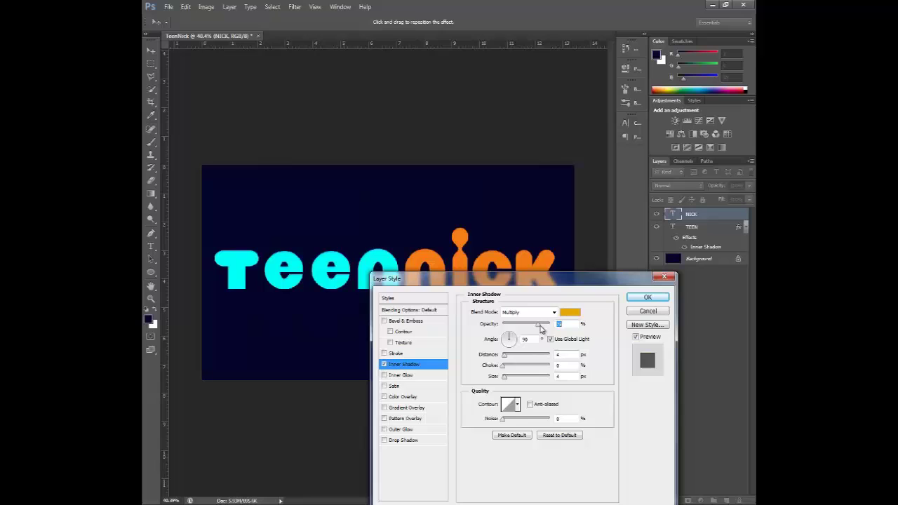
- Keep the shadow on Multiply, set Distance 7 px and Size 3 px, and apply it
click(553, 315)
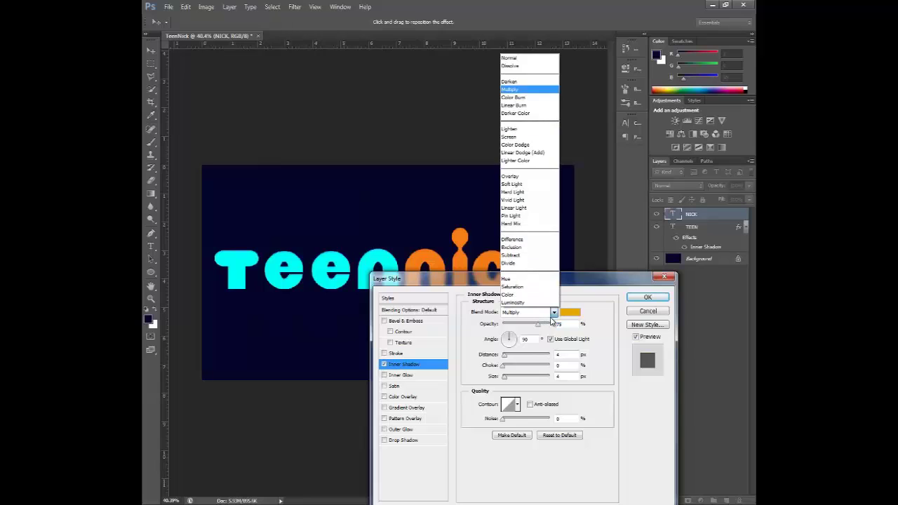
click(507, 59)
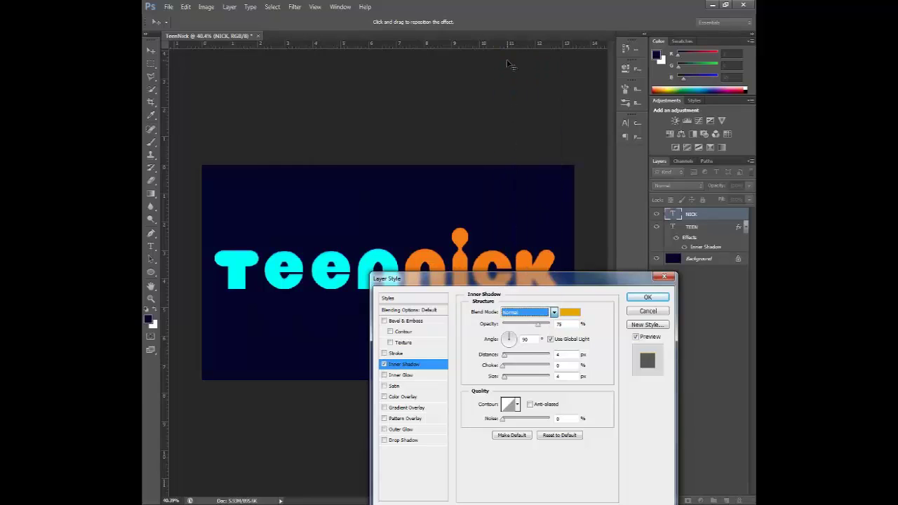
click(528, 312)
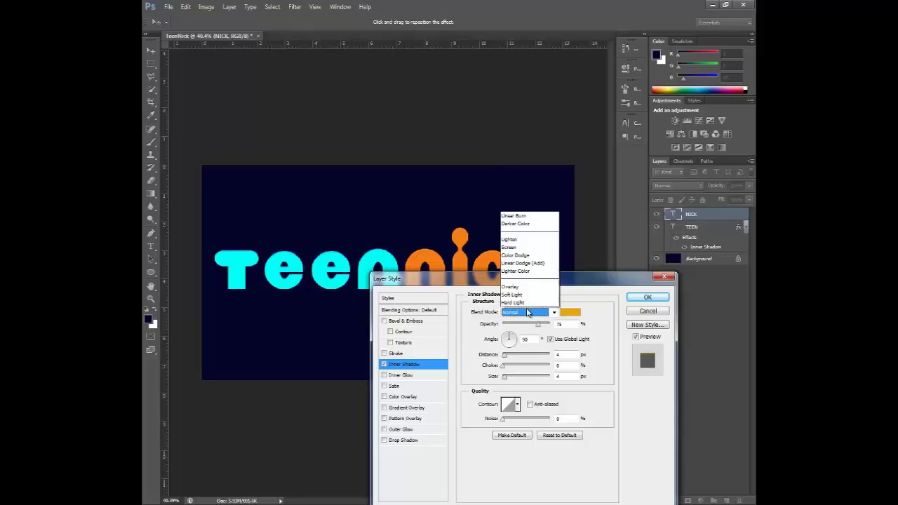
click(524, 90)
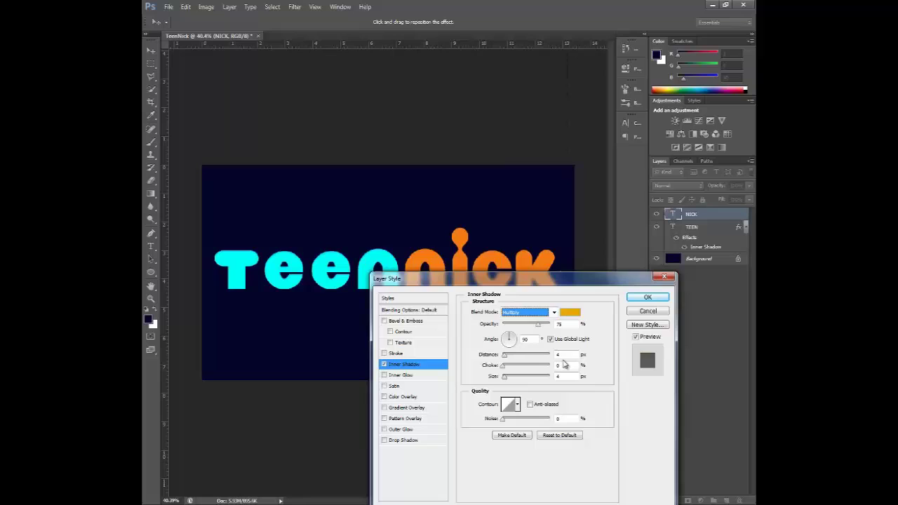
drag(519, 355, 502, 355)
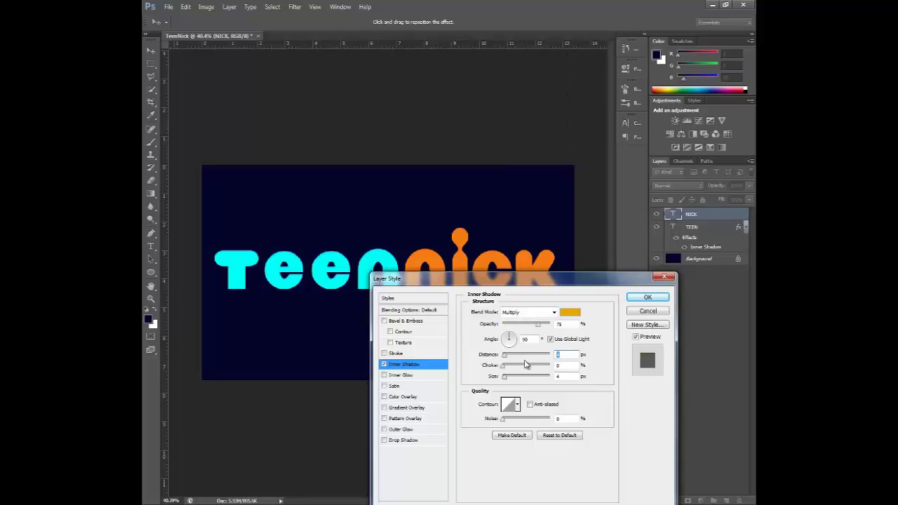
text(7)
key(Tab)
key(Tab)
text(3)
click(648, 298)
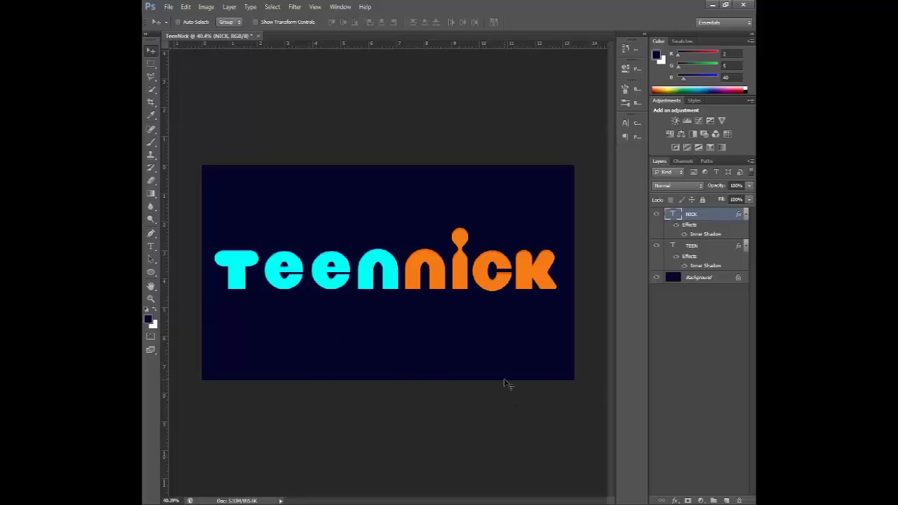
- Collapse the TEEN and NICK layers' effects lists and clear the layer selection
click(716, 324)
click(746, 224)
click(746, 246)
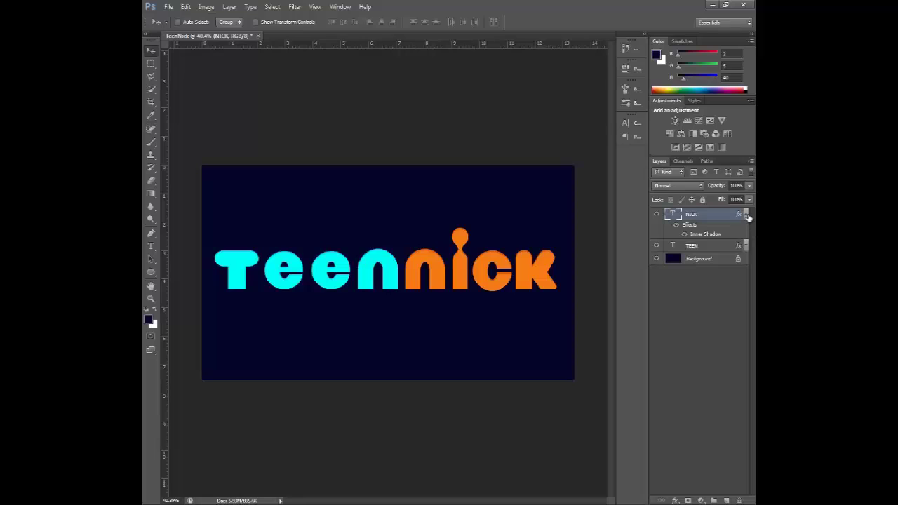
click(747, 215)
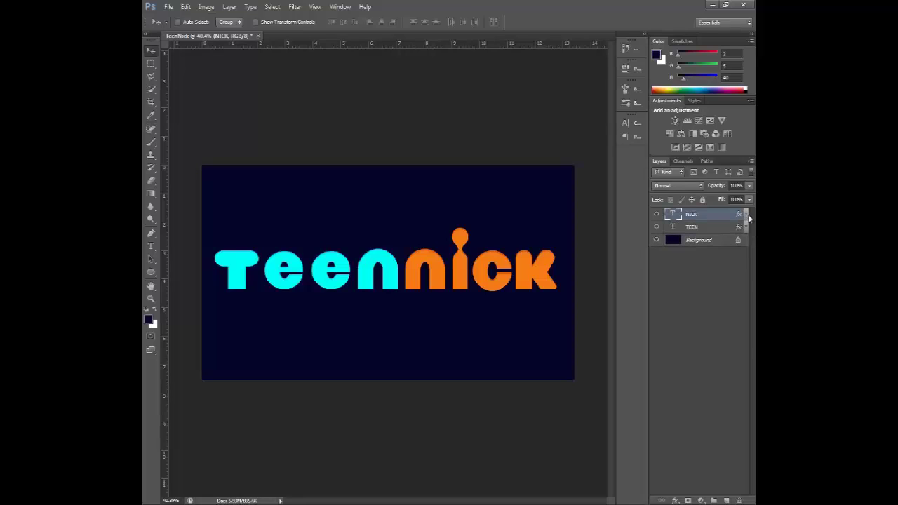
click(690, 327)
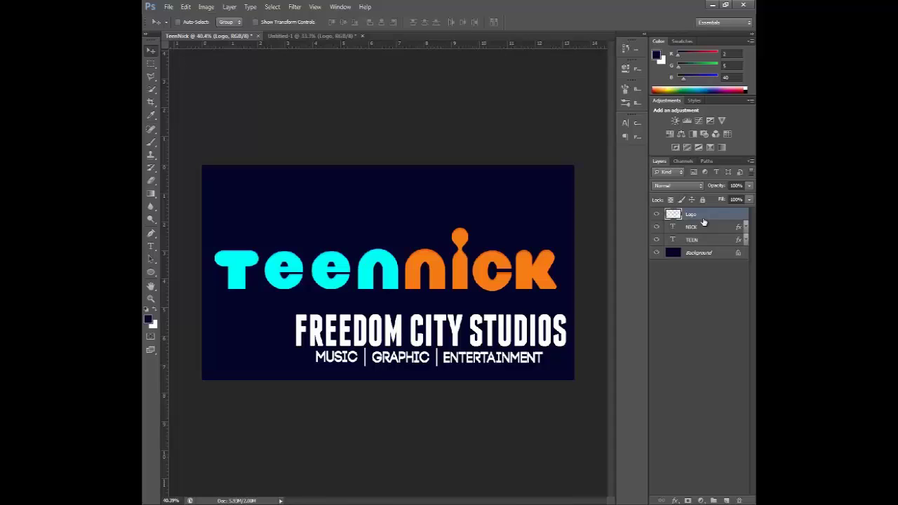
- Scale the studio logo to about 40% and tuck it into the bottom-right corner
key(ctrl+t)
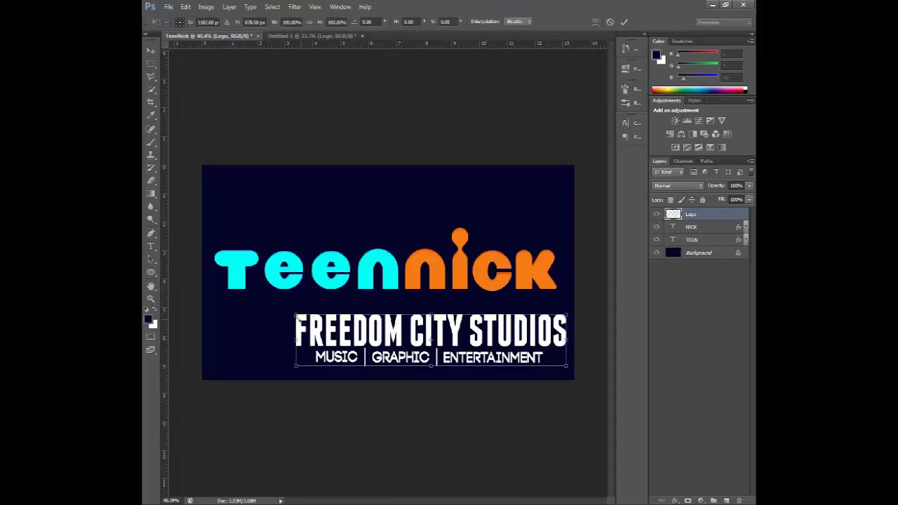
drag(295, 317, 405, 337)
drag(461, 347, 483, 361)
key(Return)
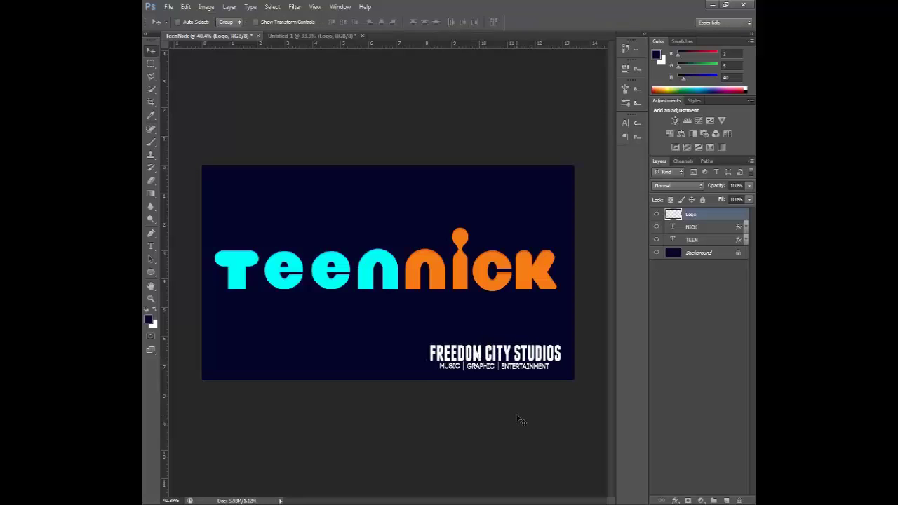
key(ctrl+alt+z)
key(ctrl+alt+z)
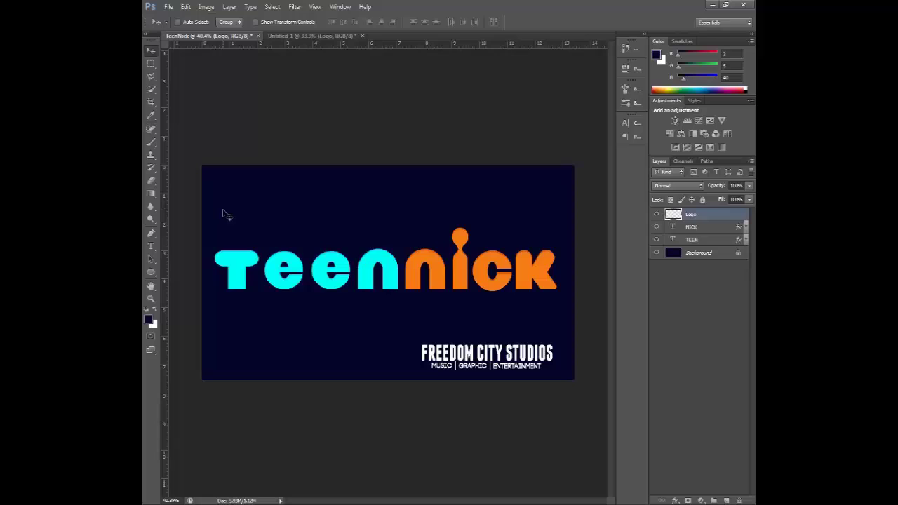